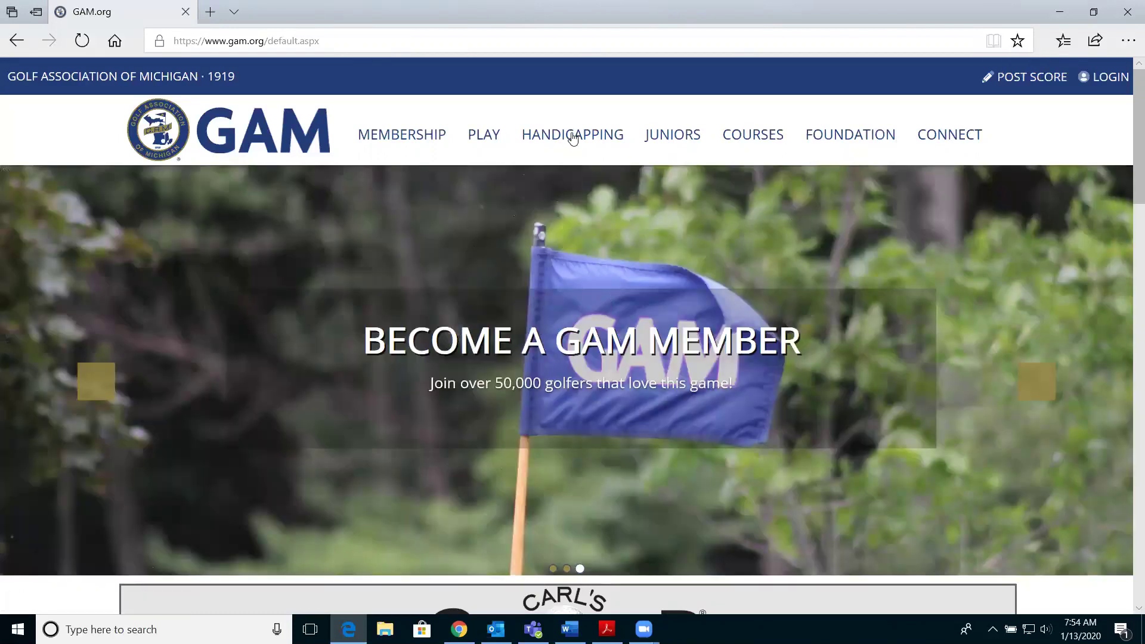
- Show the HANDICAPPING dropdown in the GAM.org navigation bar
mouse_move(573, 137)
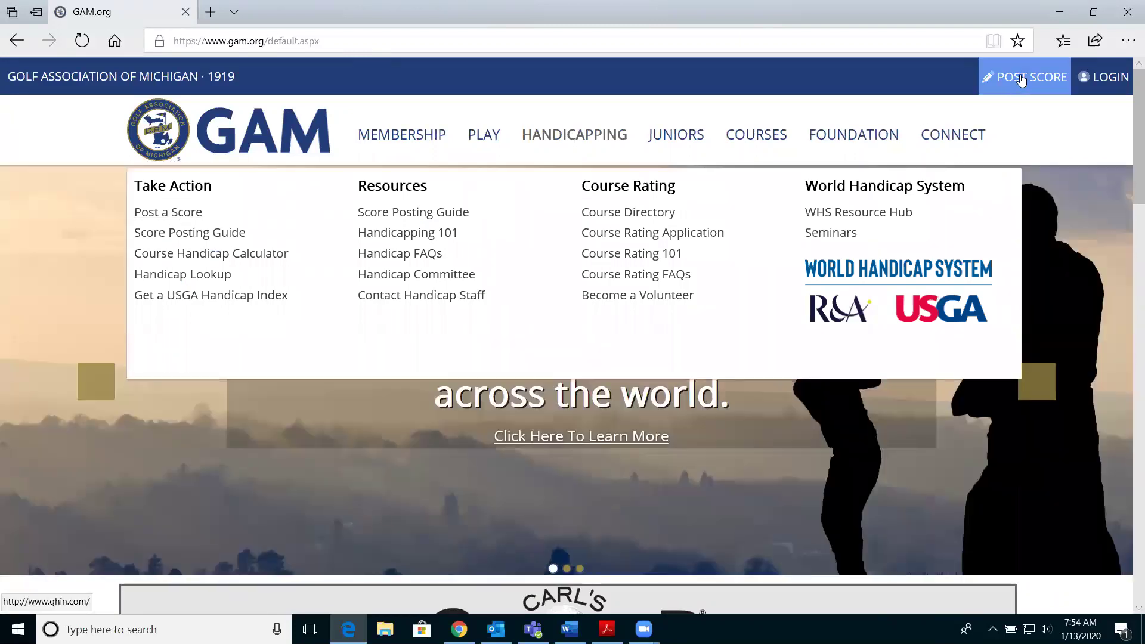
- Bring up the ghin.com login page in a new tab from GAM's POST SCORE link
left_click(1021, 80)
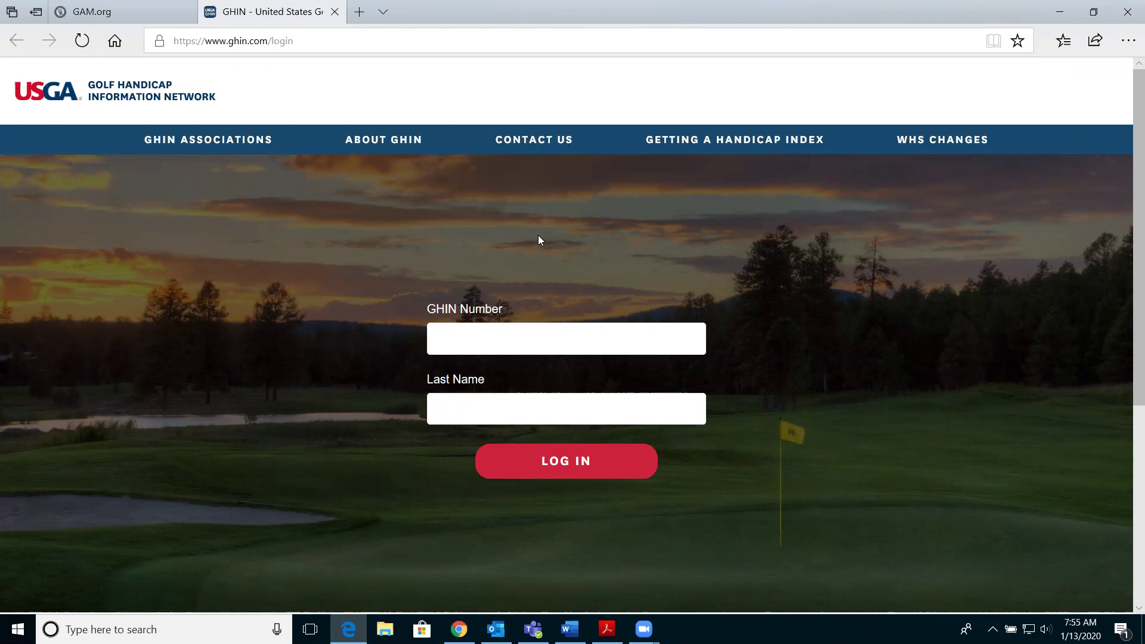
- Sign in to GAM.org with the member's username and password to reach the dashboard
left_click(92, 12)
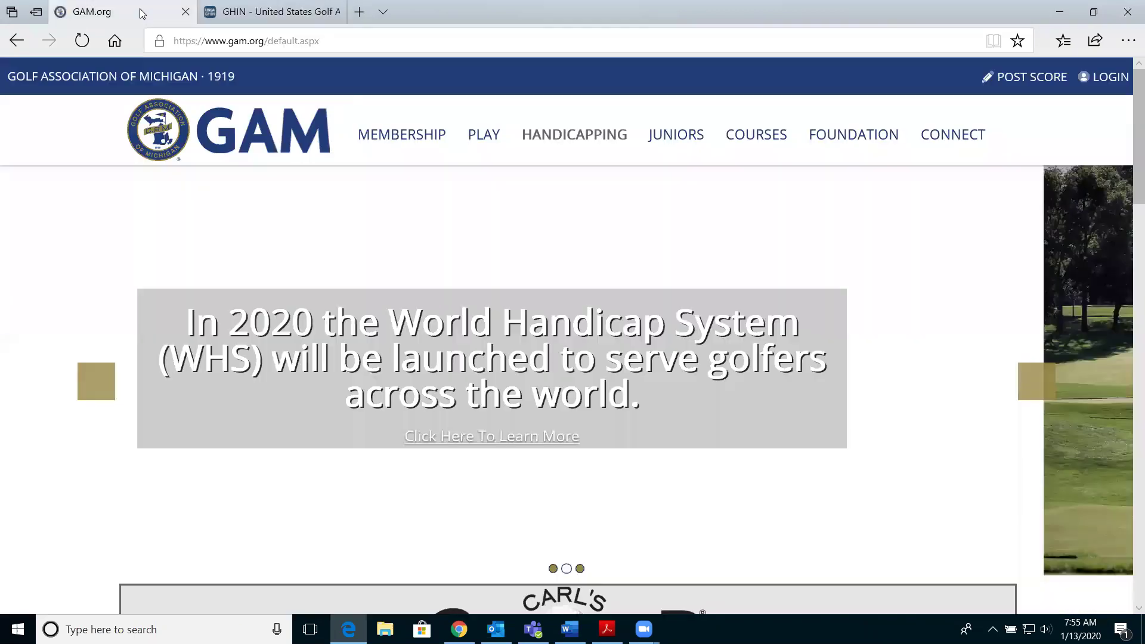
left_click(1110, 76)
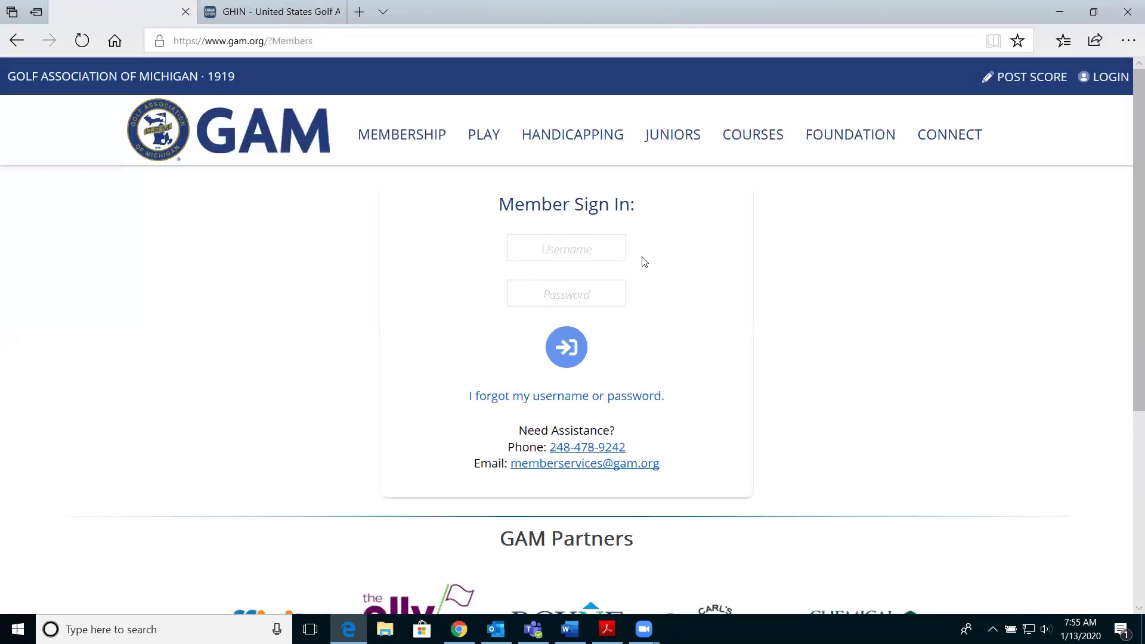
left_click(599, 251)
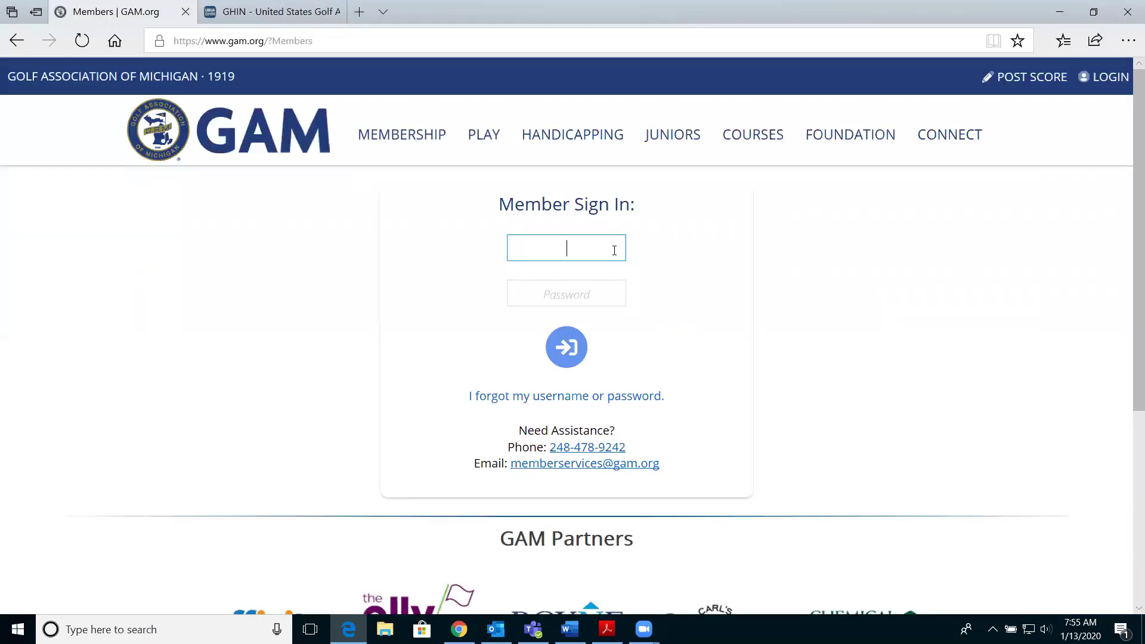
key("Tab")
type("**********")
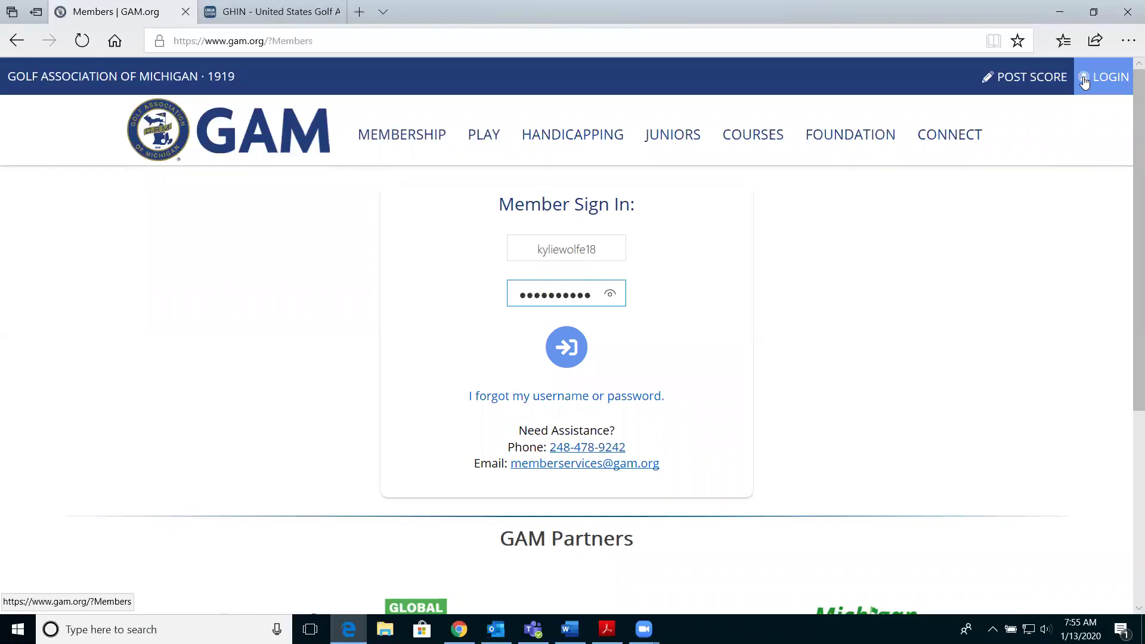
type("***")
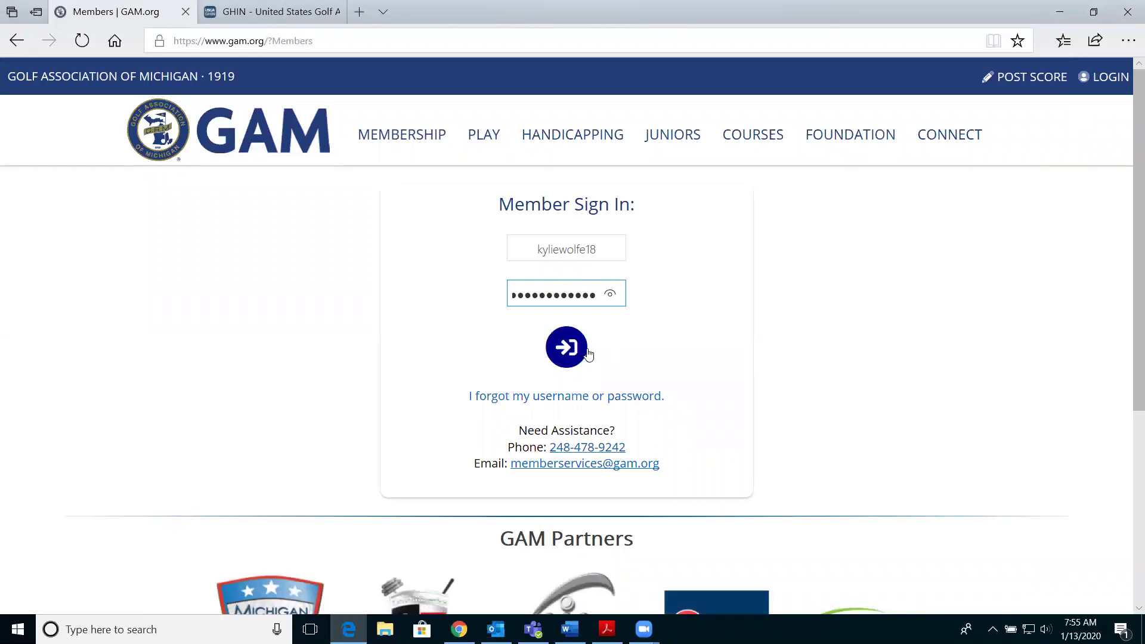
left_click(587, 354)
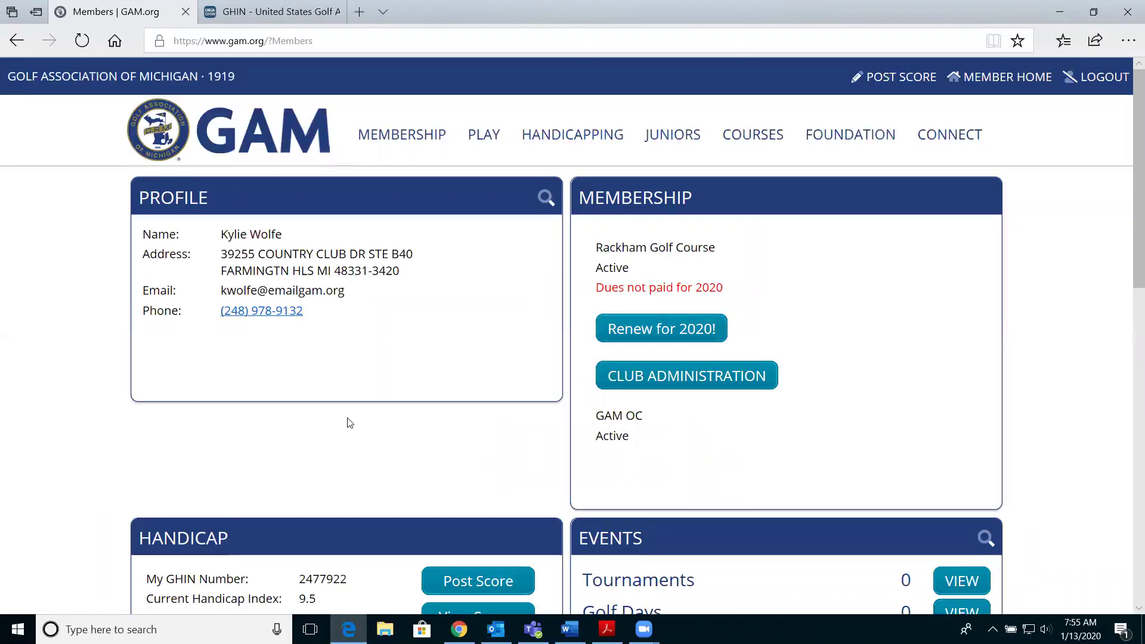
scroll(349, 423, "down", 5)
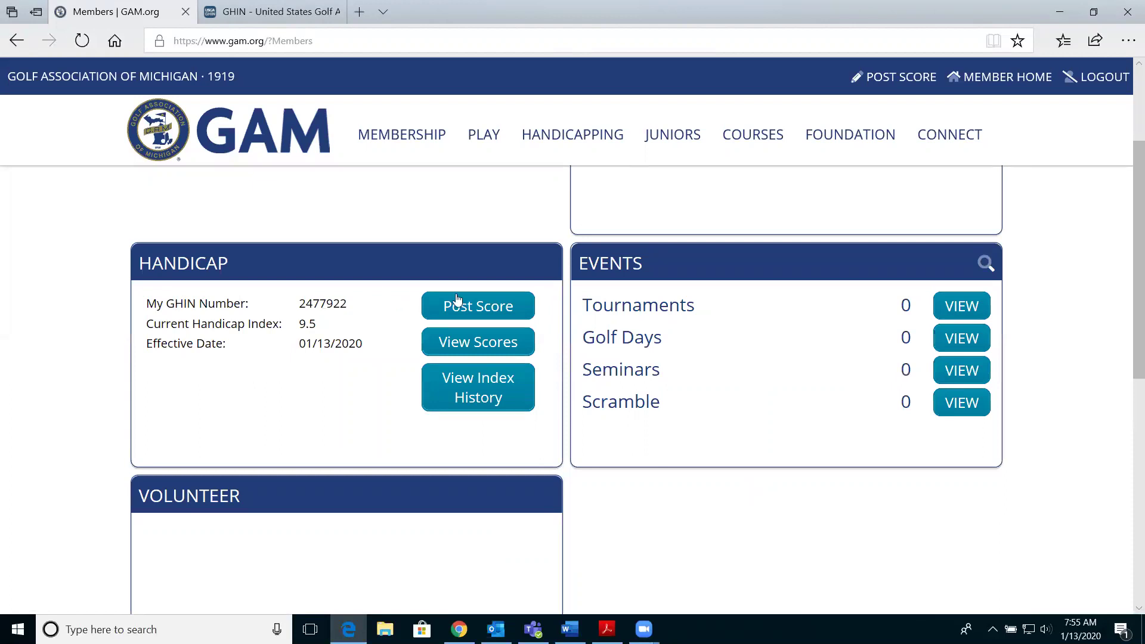
scroll(461, 292, "up", 5)
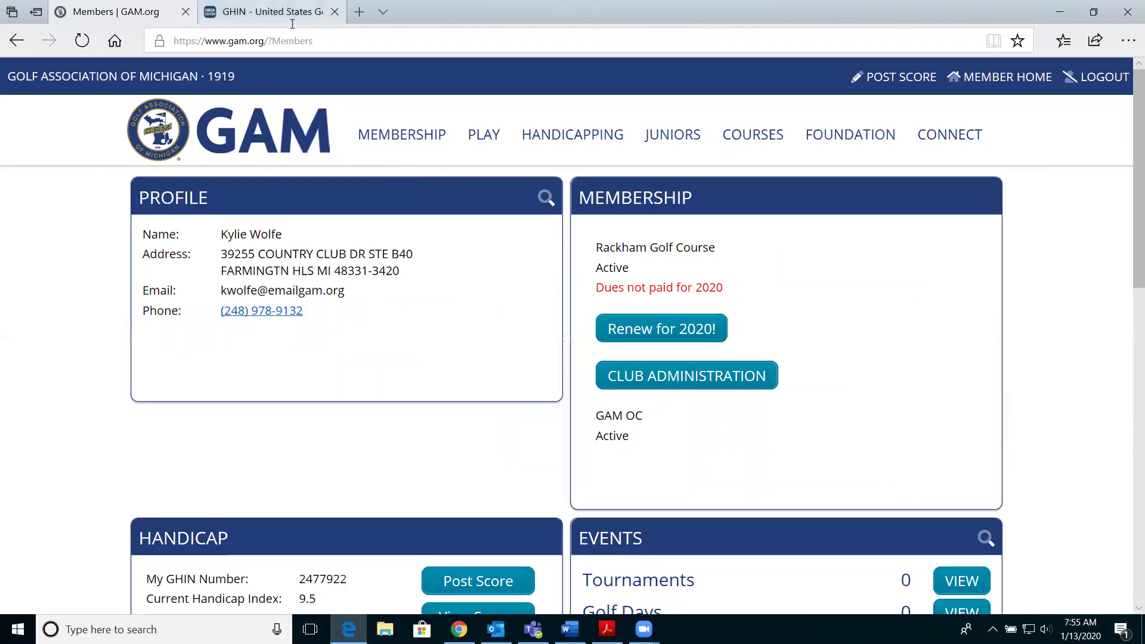
- Log in to GHIN with the golfer's GHIN number and last name, reloading the stalled page
left_click(292, 16)
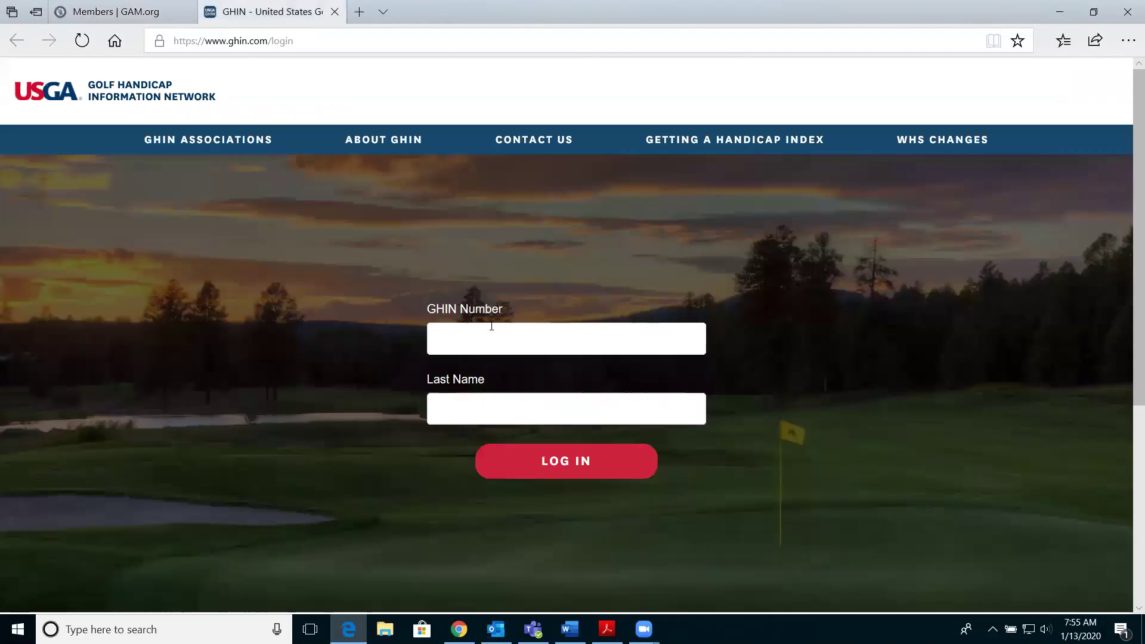
left_click(490, 328)
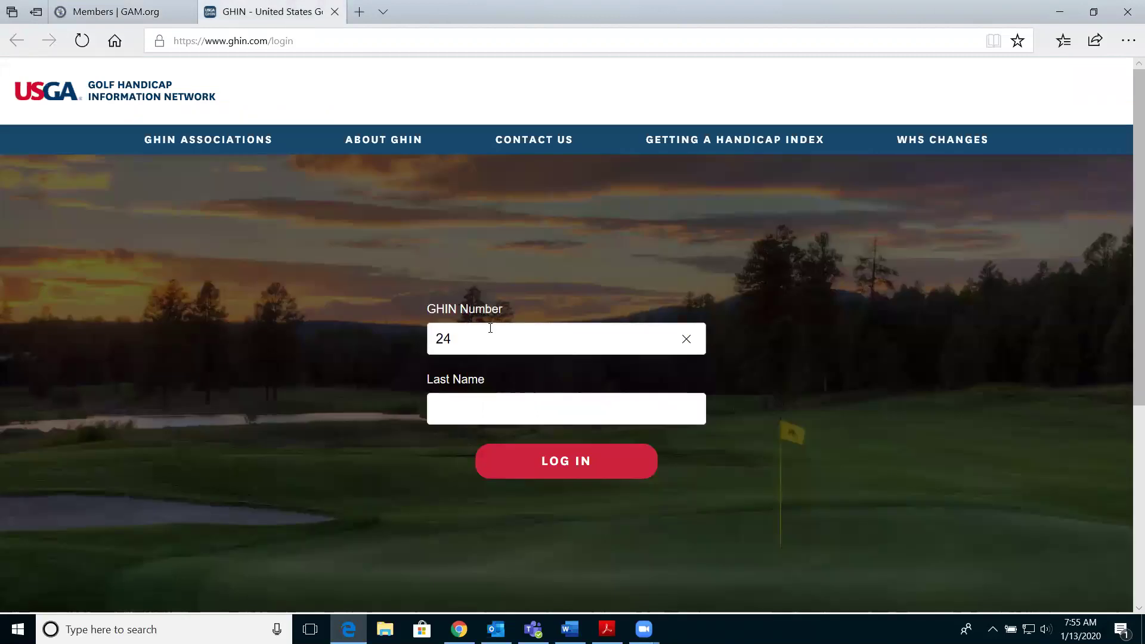
left_click(492, 416)
type("Wolfe")
left_click(532, 460)
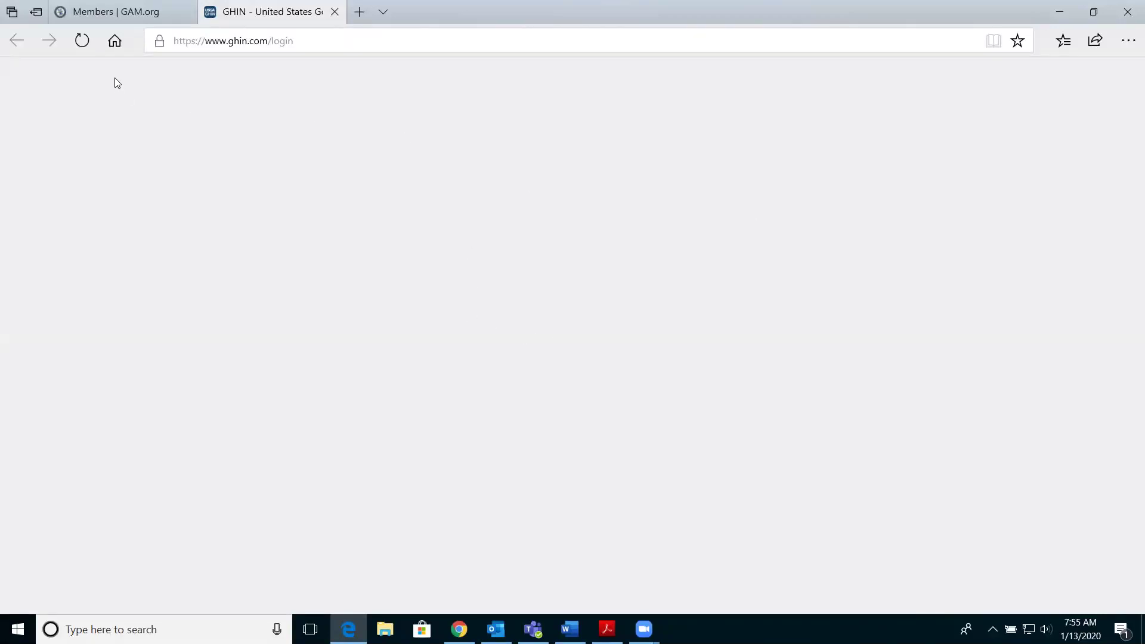
left_click(83, 43)
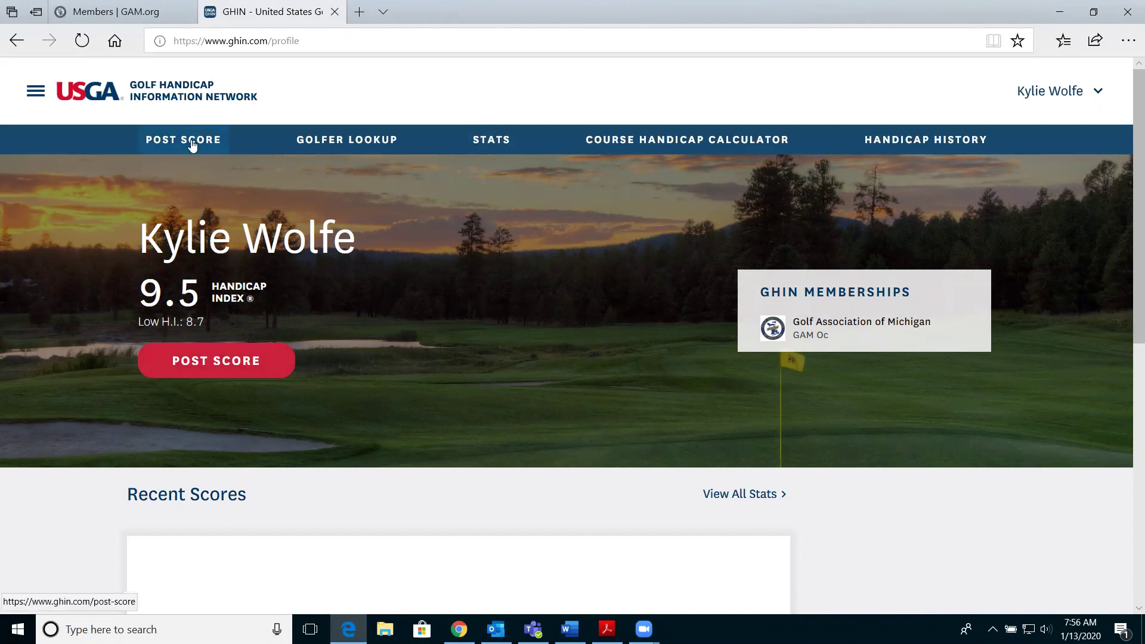
- Start a new score post in the TOTAL SCORE mode
left_click(195, 356)
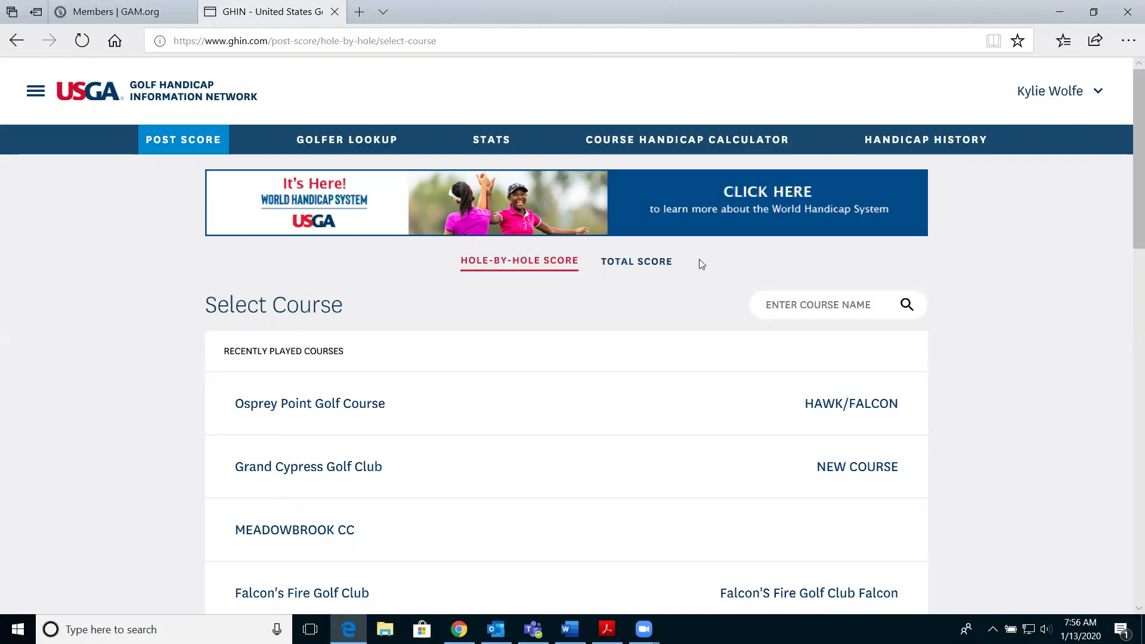
left_click(634, 264)
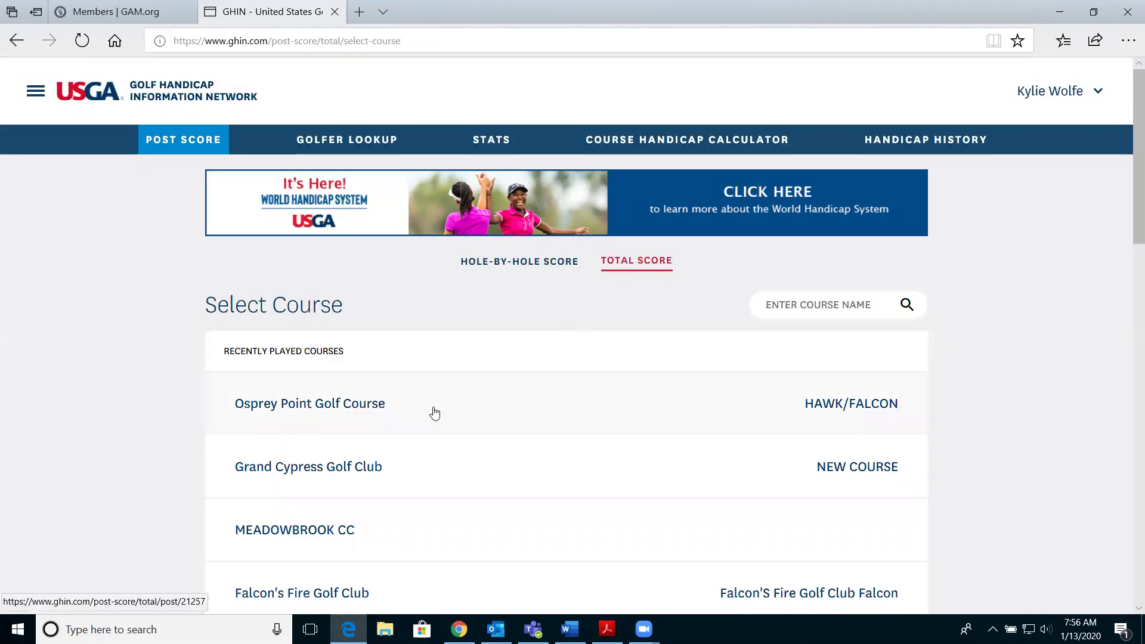
scroll(349, 444, "down", 2)
scroll(351, 446, "up", 2)
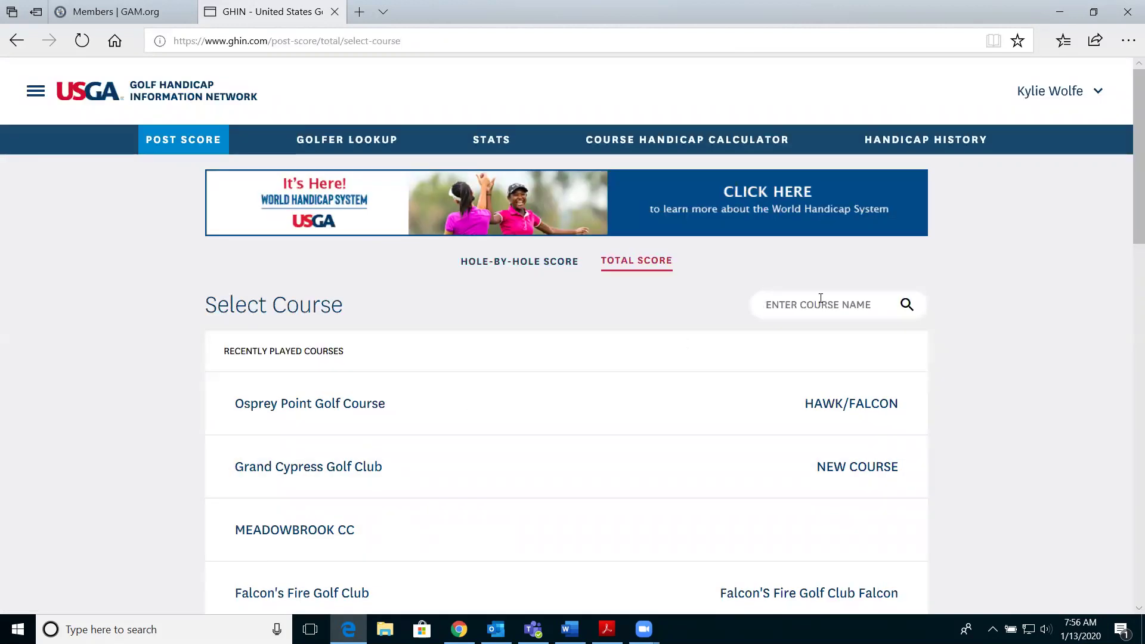
- Search 'Birchwood' and pick Birchwood Farms G & CC, The Birches/The Woods
left_click(820, 303)
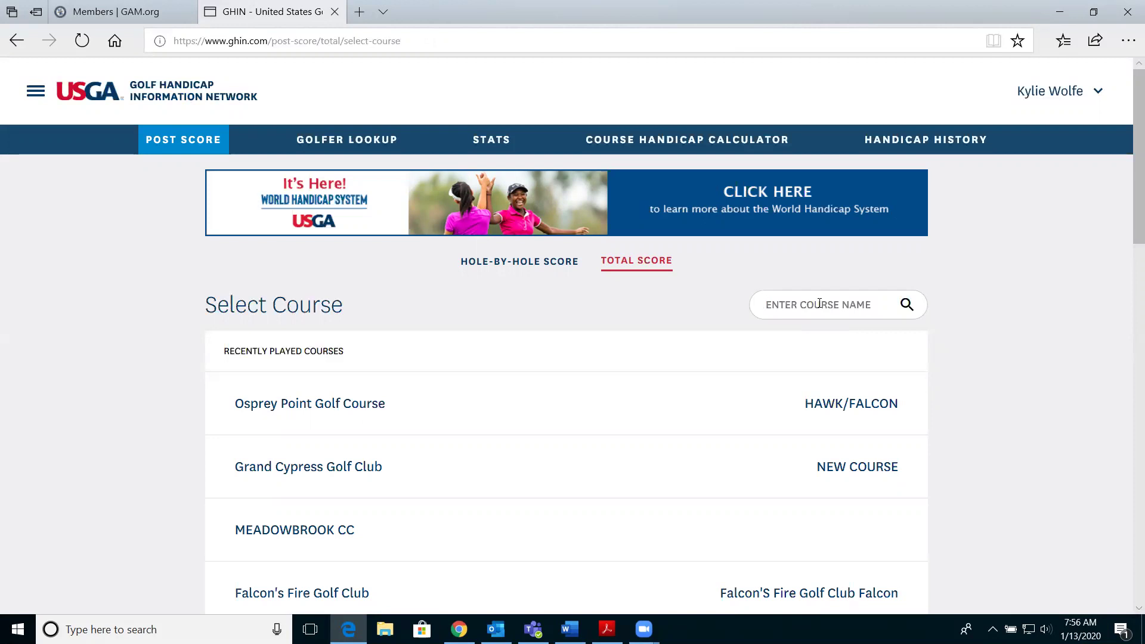
type("Birchwood")
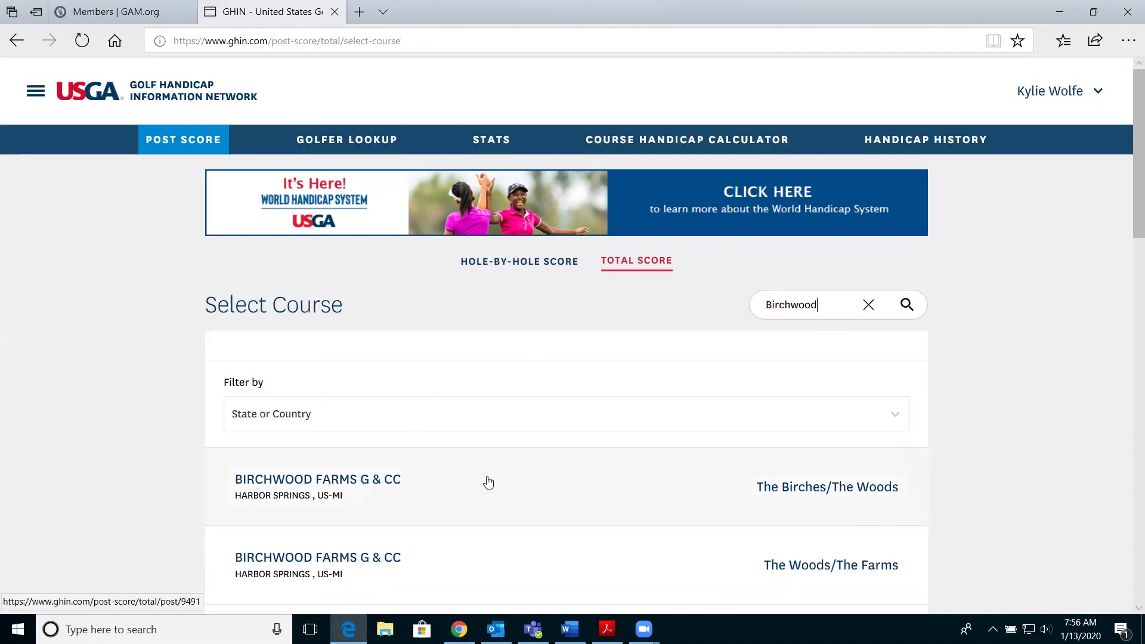
left_click(417, 486)
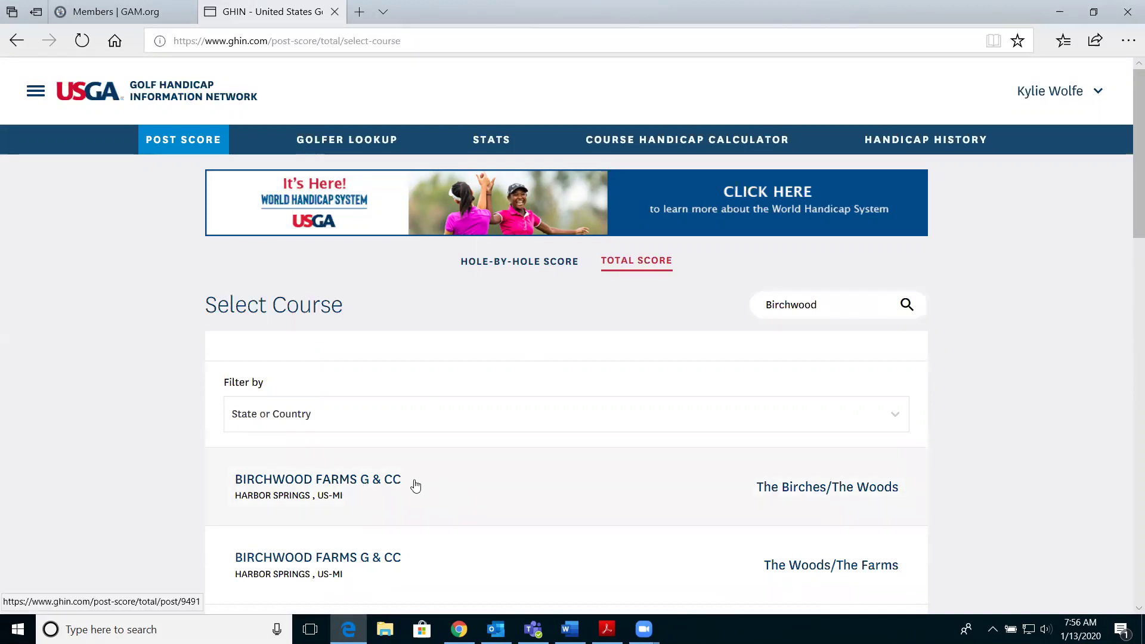
- Select the GOLD 69.7 / 122 / 72 tees for the 18-hole round
scroll(584, 417, "down", 3)
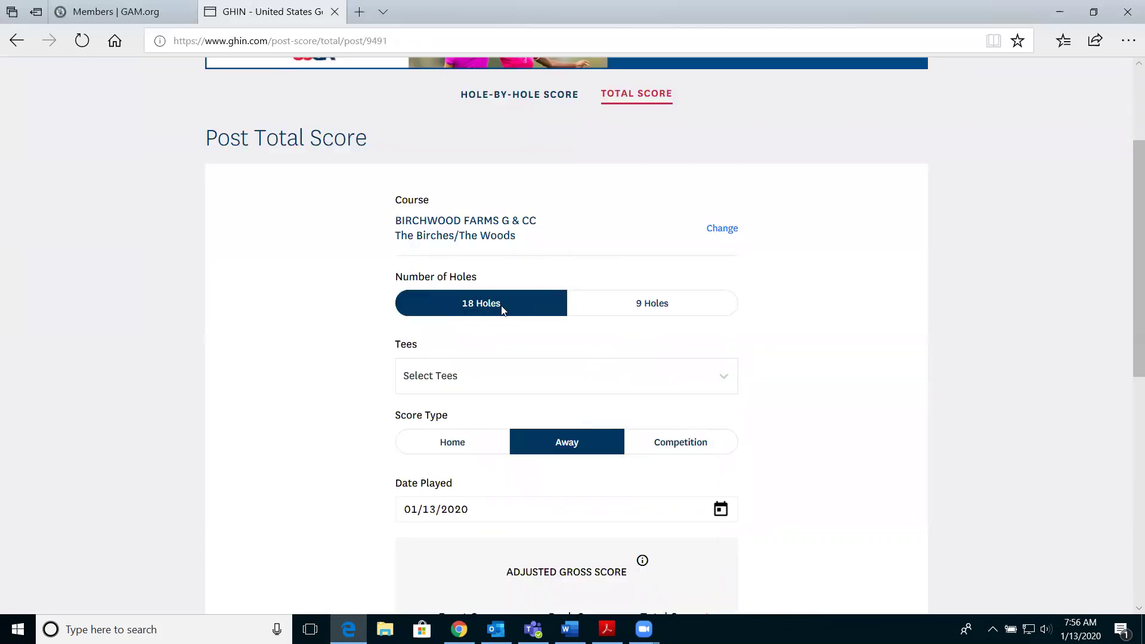
left_click(510, 380)
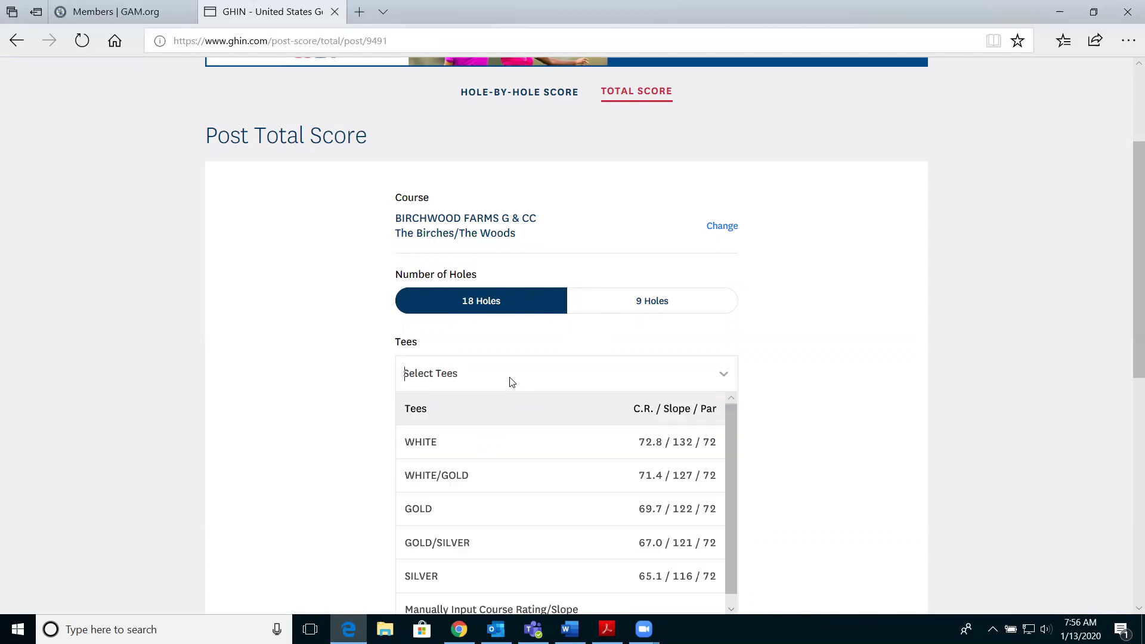
left_click(436, 510)
scroll(532, 393, "down", 1)
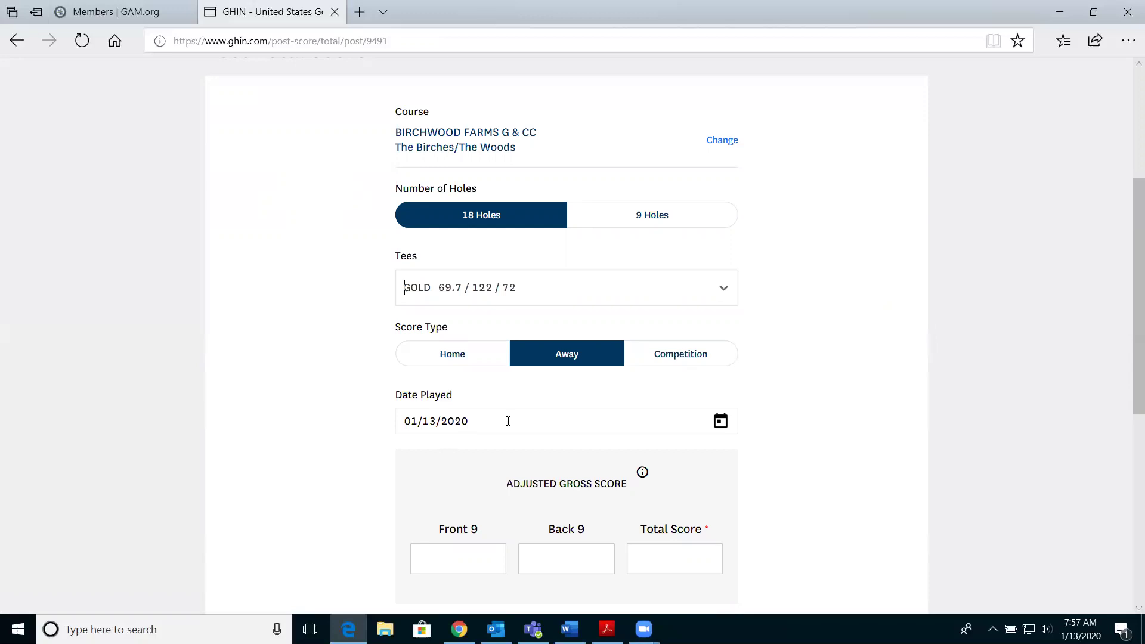
- Set the date played to October 9, 2019 in the calendar
left_click(721, 422)
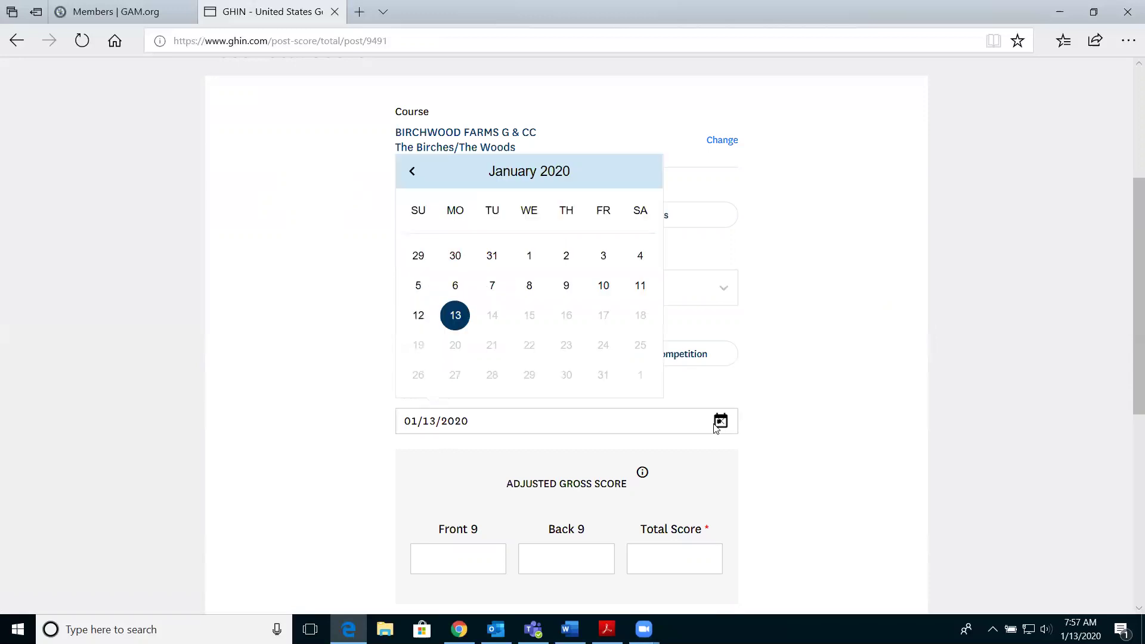
left_click(409, 178)
left_click(409, 178)
left_click(410, 177)
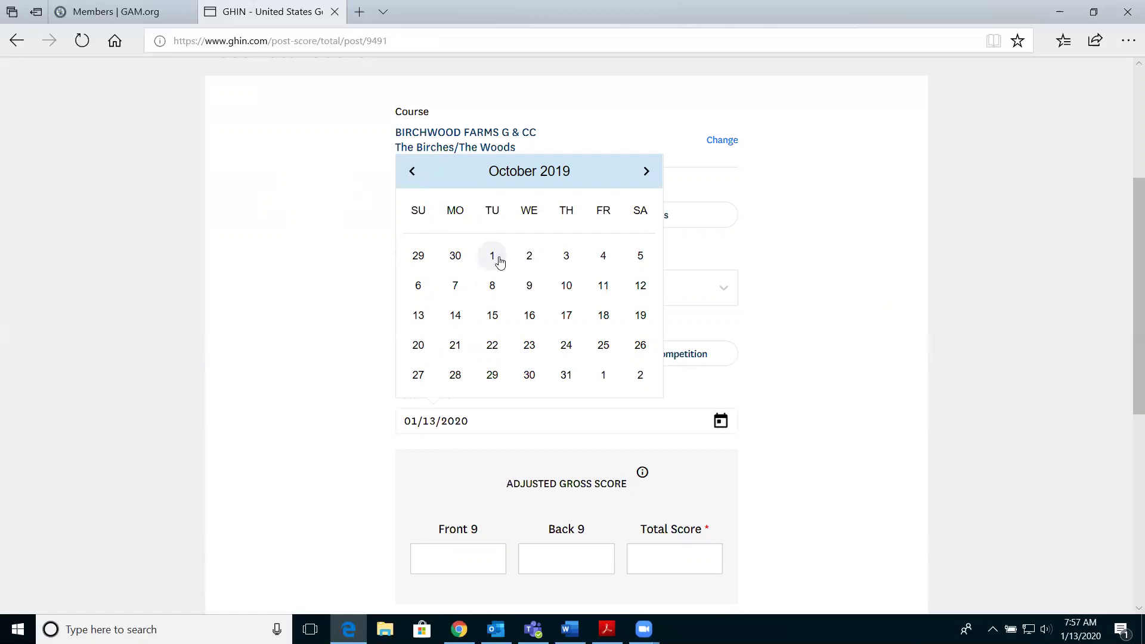
left_click(530, 287)
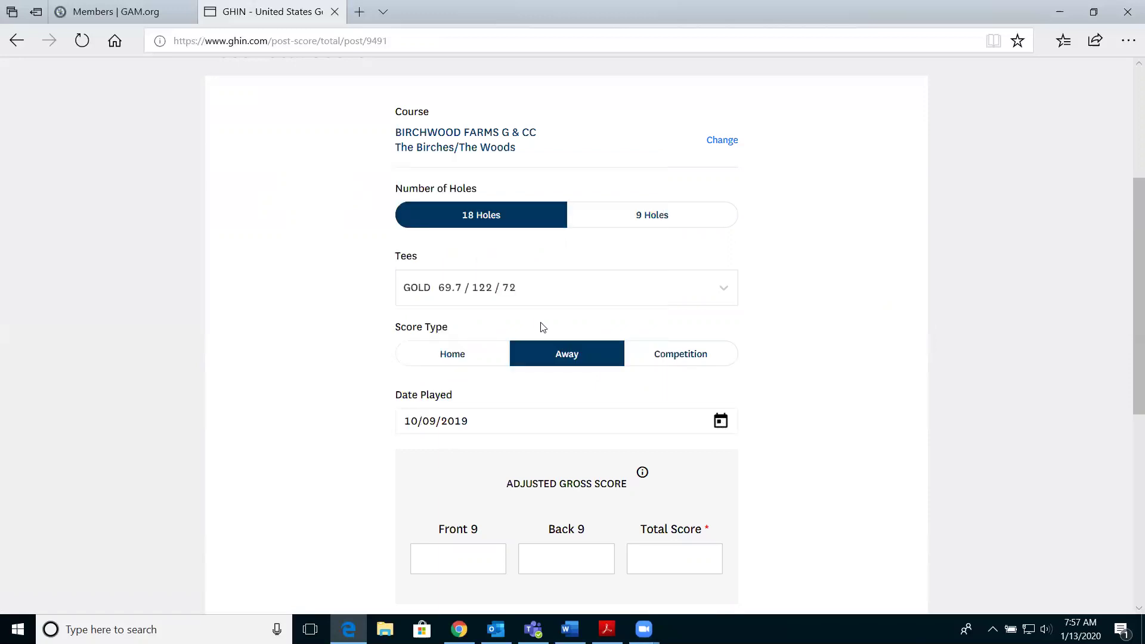
scroll(538, 465, "down", 3)
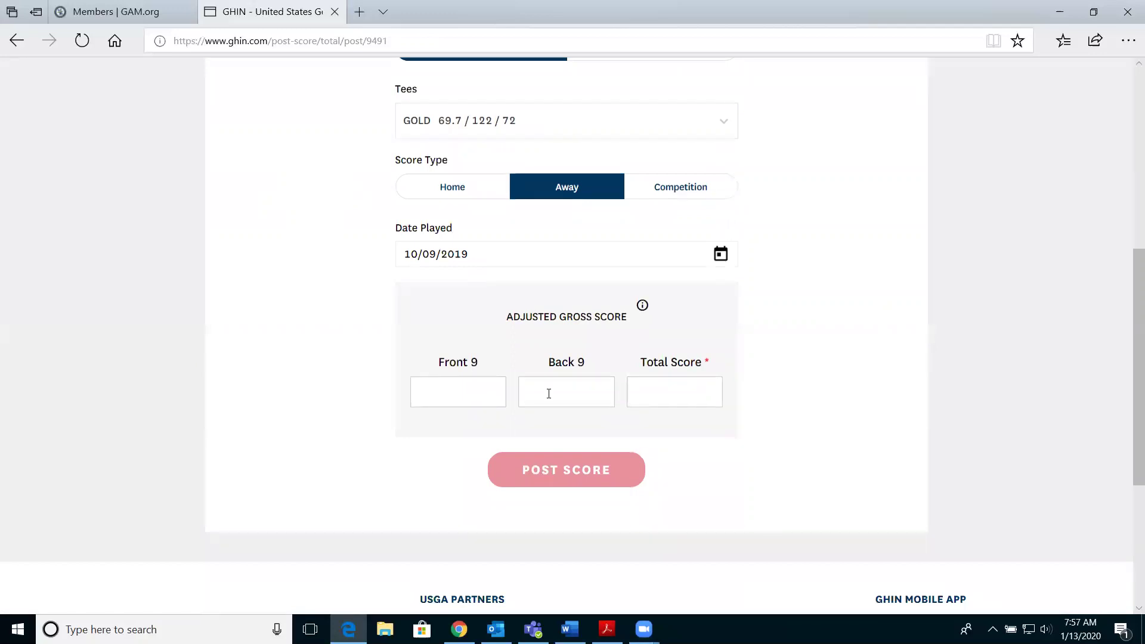
- Post a total score of 88 and review the Round Summary showing a 16.9 differential
left_click(686, 396)
type("88")
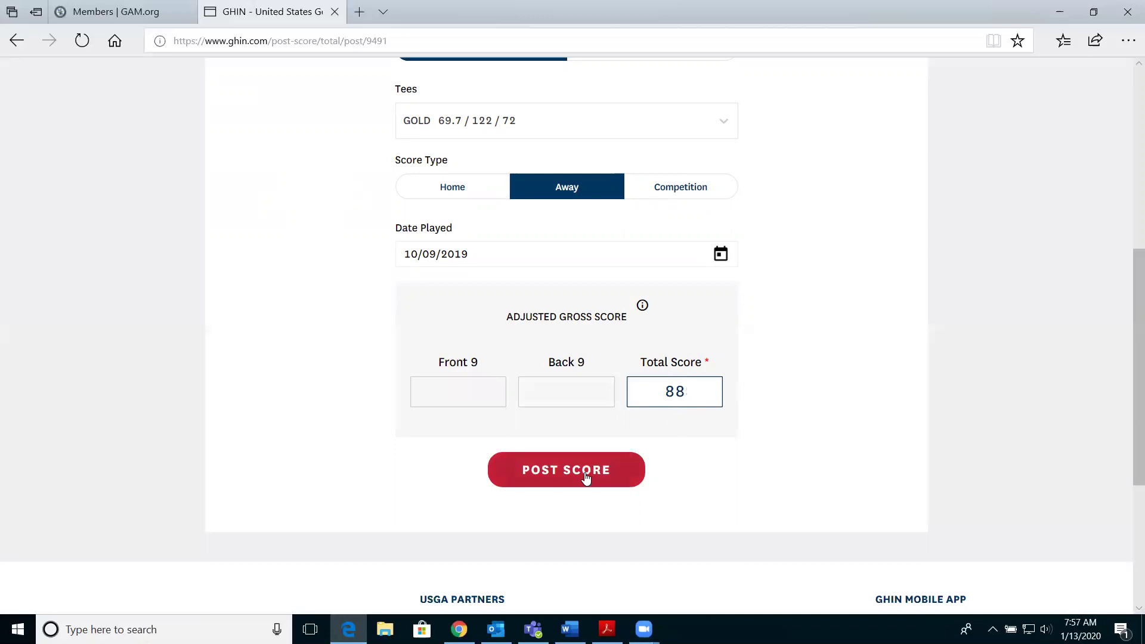
left_click(586, 477)
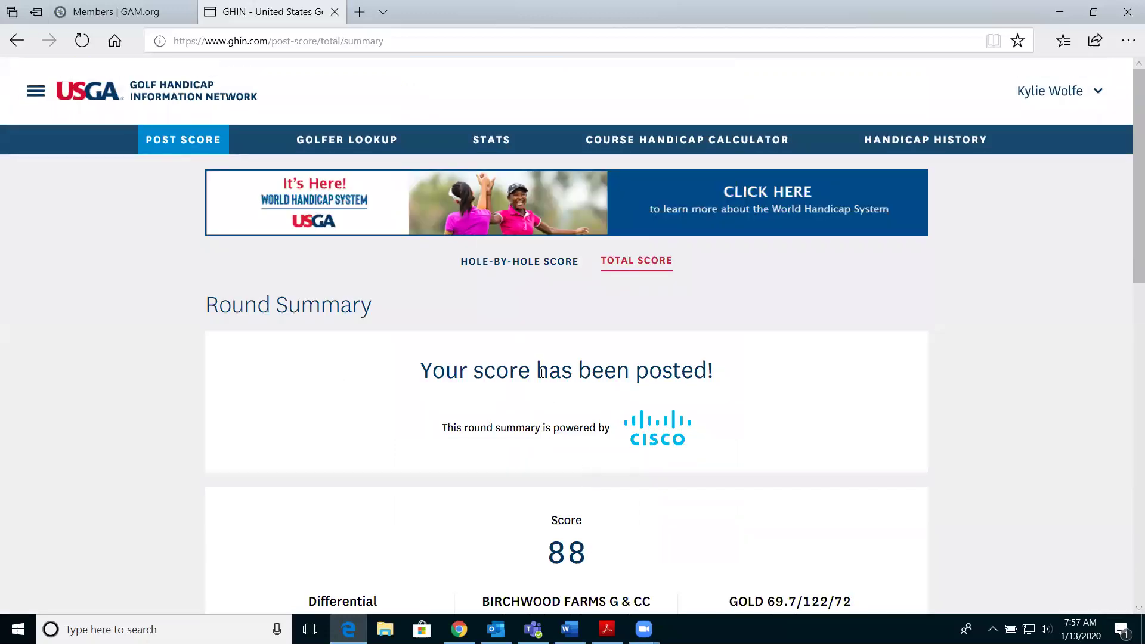
scroll(565, 393, "down", 4)
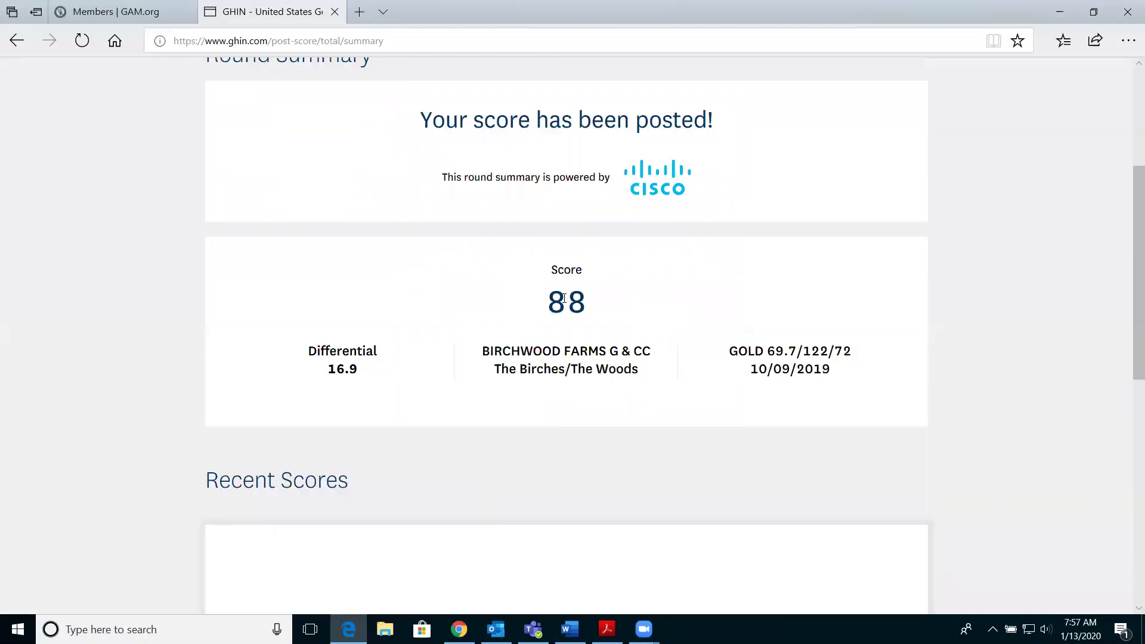
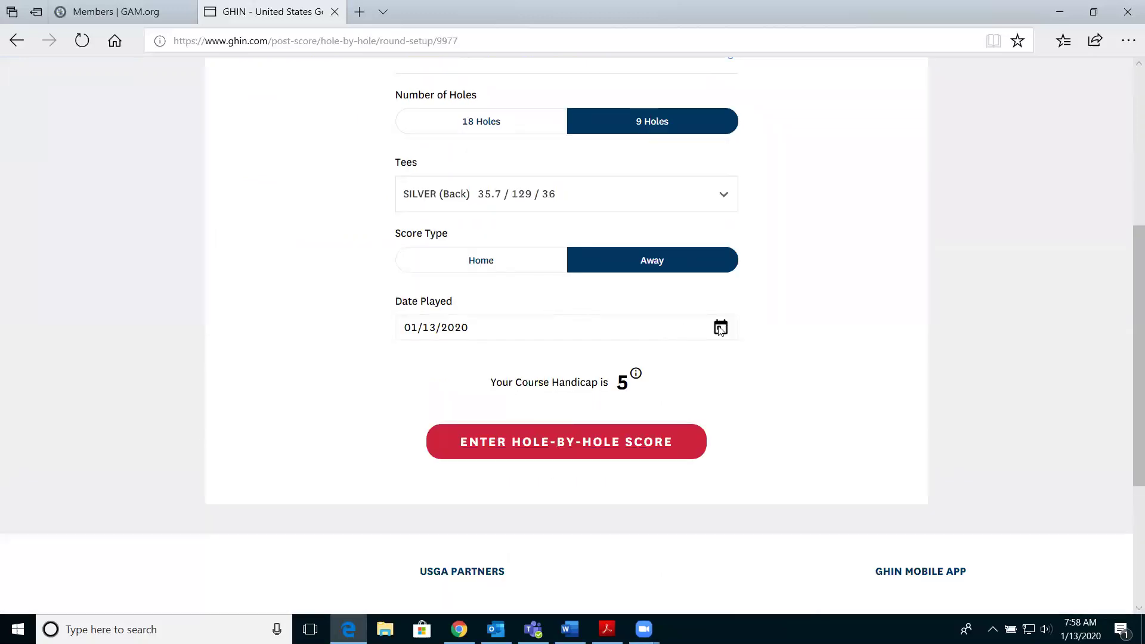
- Change Date Played to October 2, 2019 and start the Back 9 hole-by-hole score entry
left_click(720, 328)
left_click(419, 368)
left_click(417, 367)
left_click(417, 366)
left_click(528, 451)
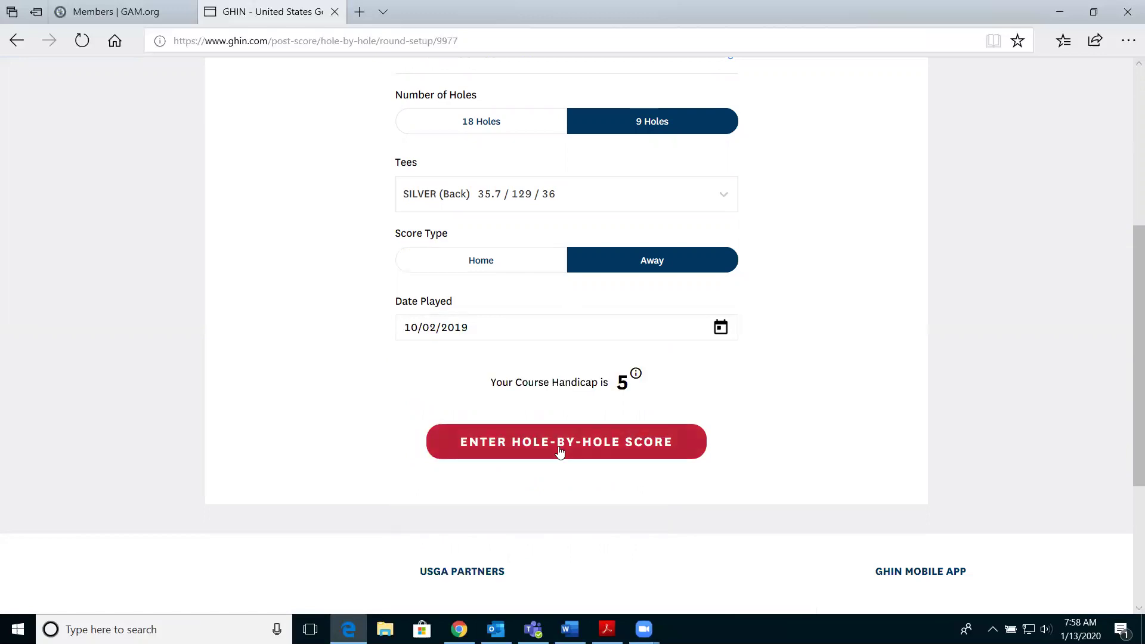
left_click(559, 453)
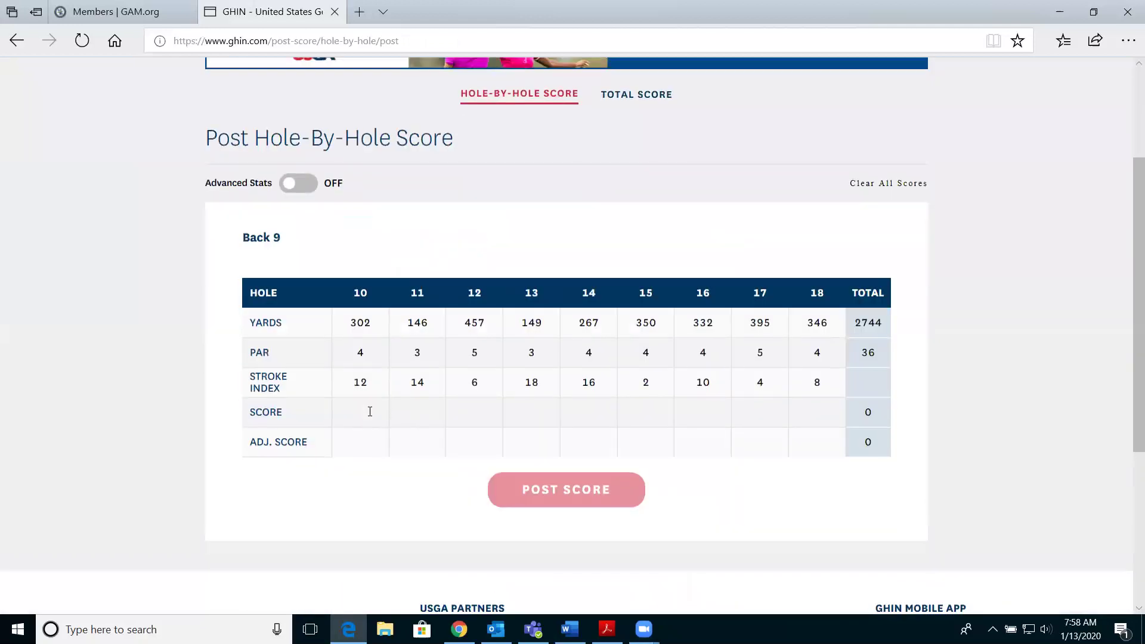
- Enter scores 6, 7, 5, 4, 6, 5, 7, 4, 9 for holes 10–18, totalling 53
type("6 7 5 4 6 5 7 ")
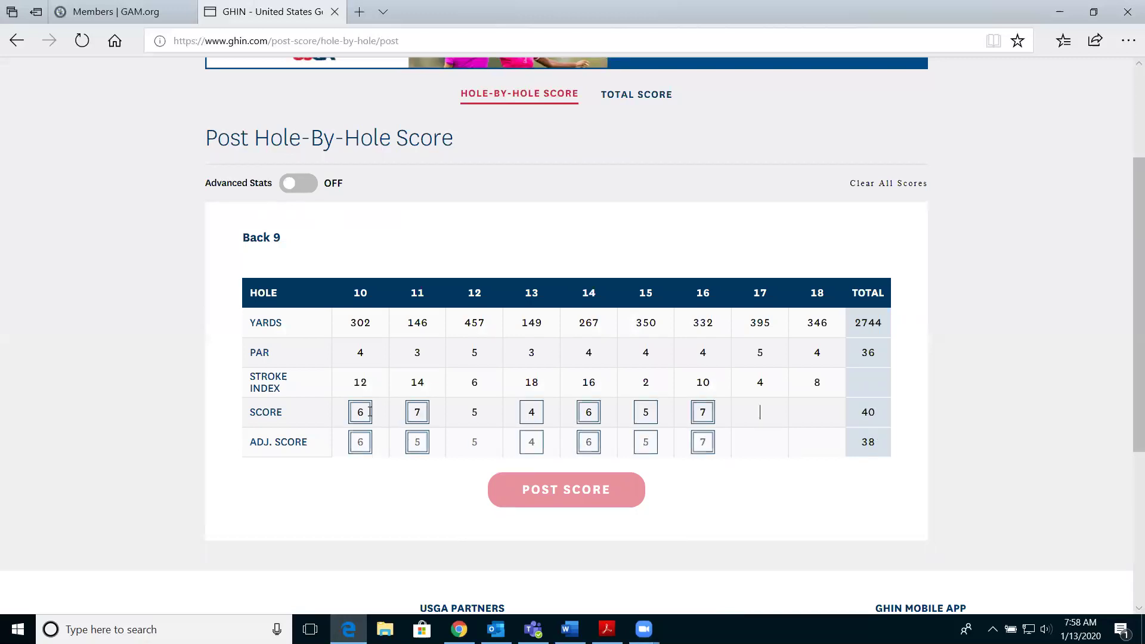
type("4 ")
type("9")
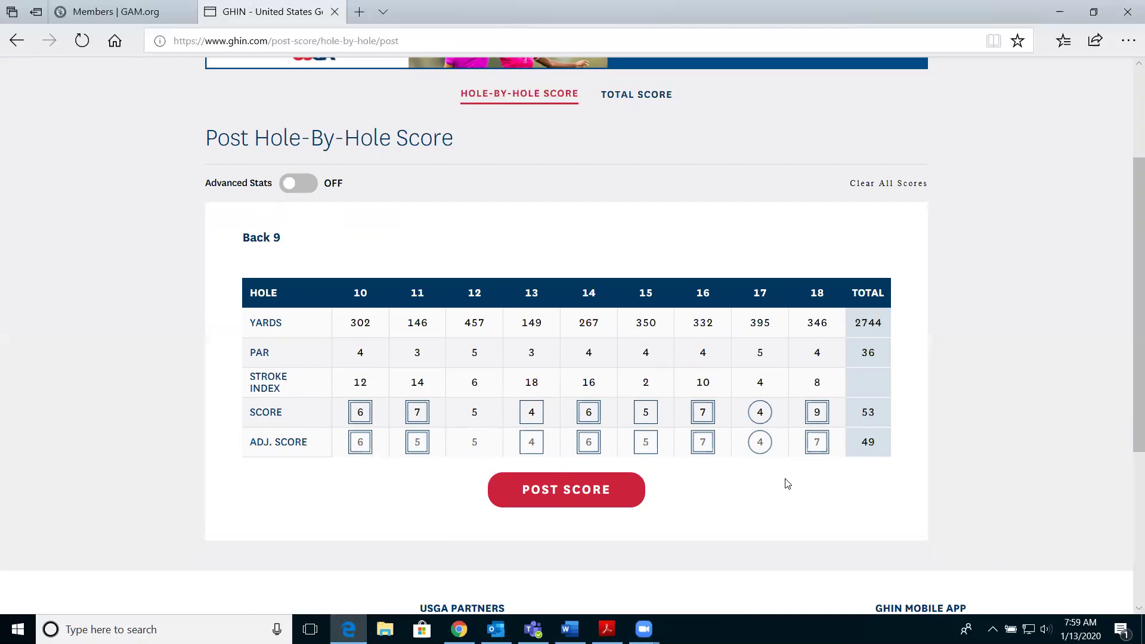
left_click(622, 495)
- Post the round, review its summary (adjusted 49, differential 11.7), then begin a new score
left_click(586, 494)
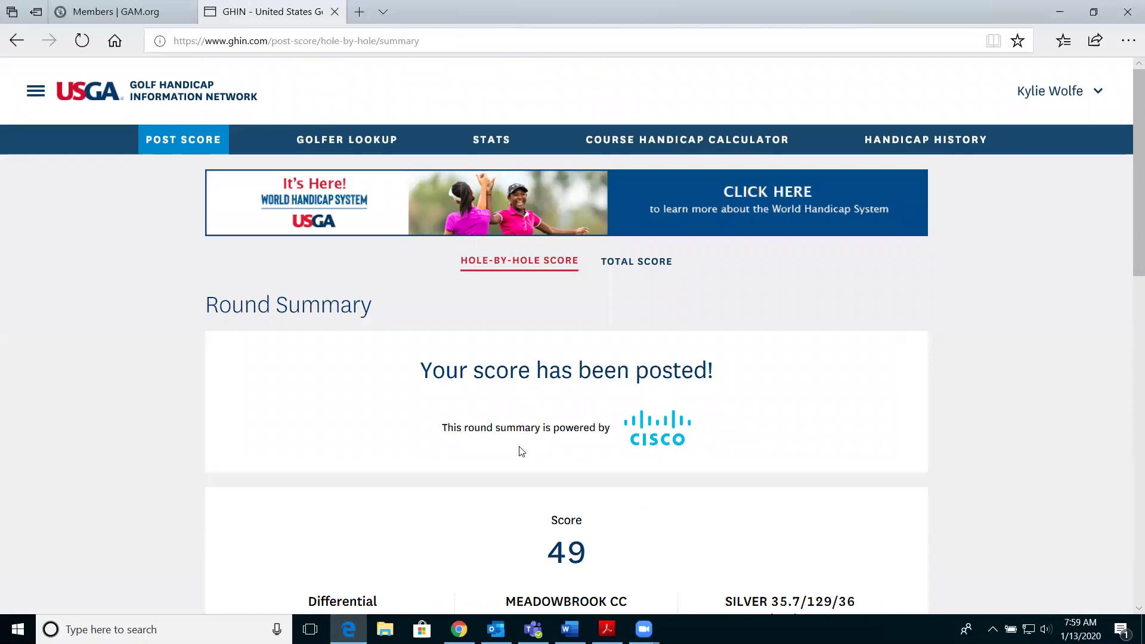
scroll(521, 448, "down", 3)
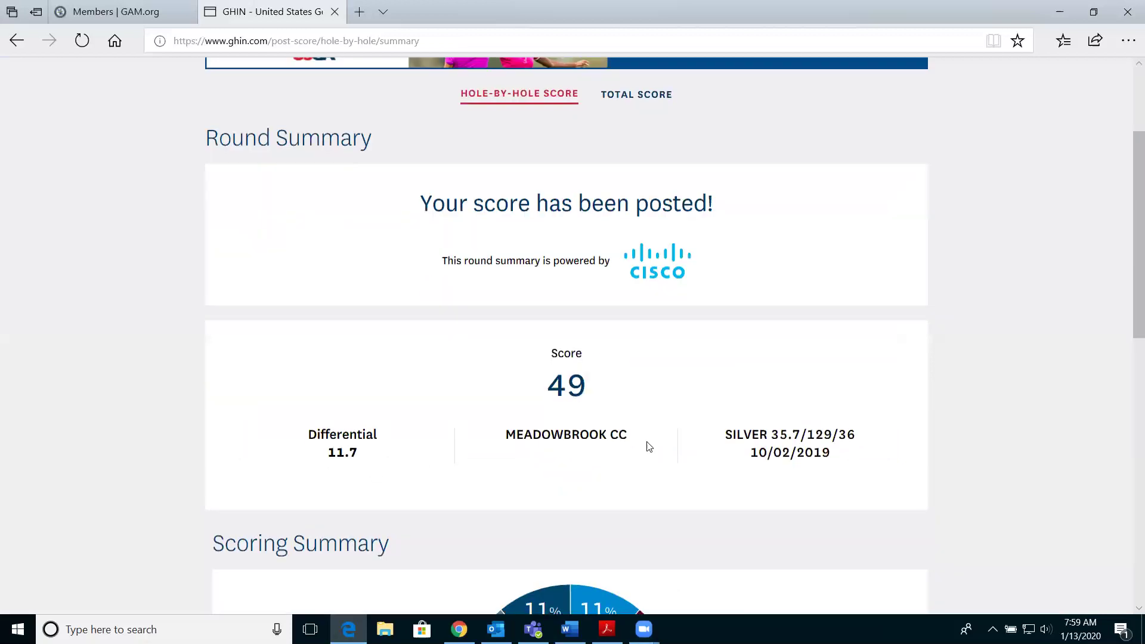
scroll(684, 475, "down", 4)
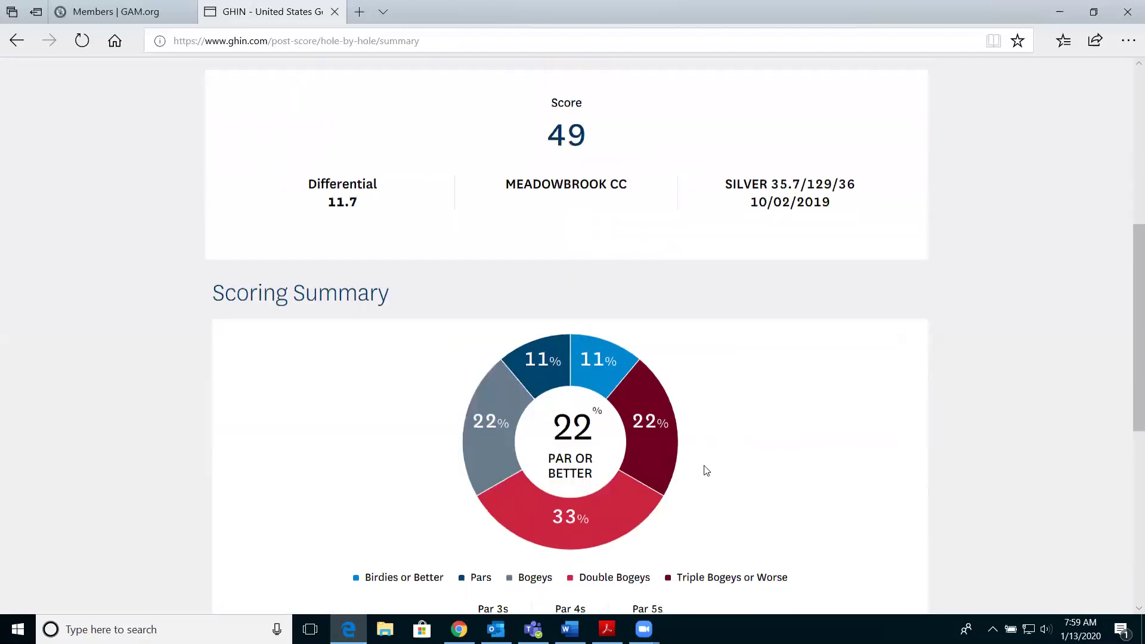
scroll(659, 437, "down", 2)
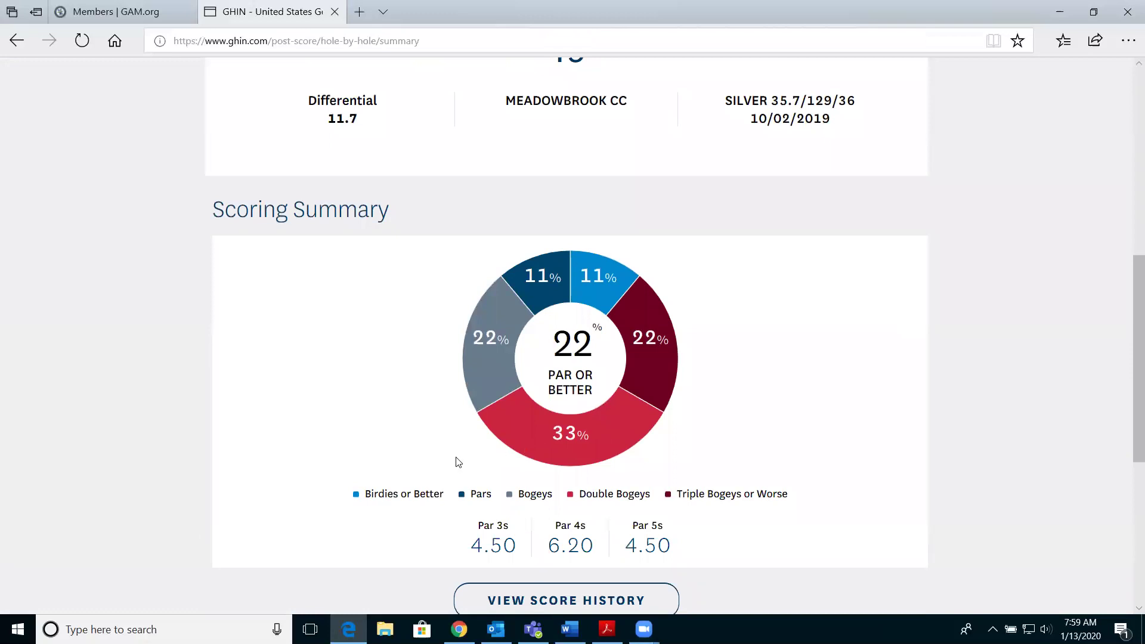
scroll(458, 463, "down", 2)
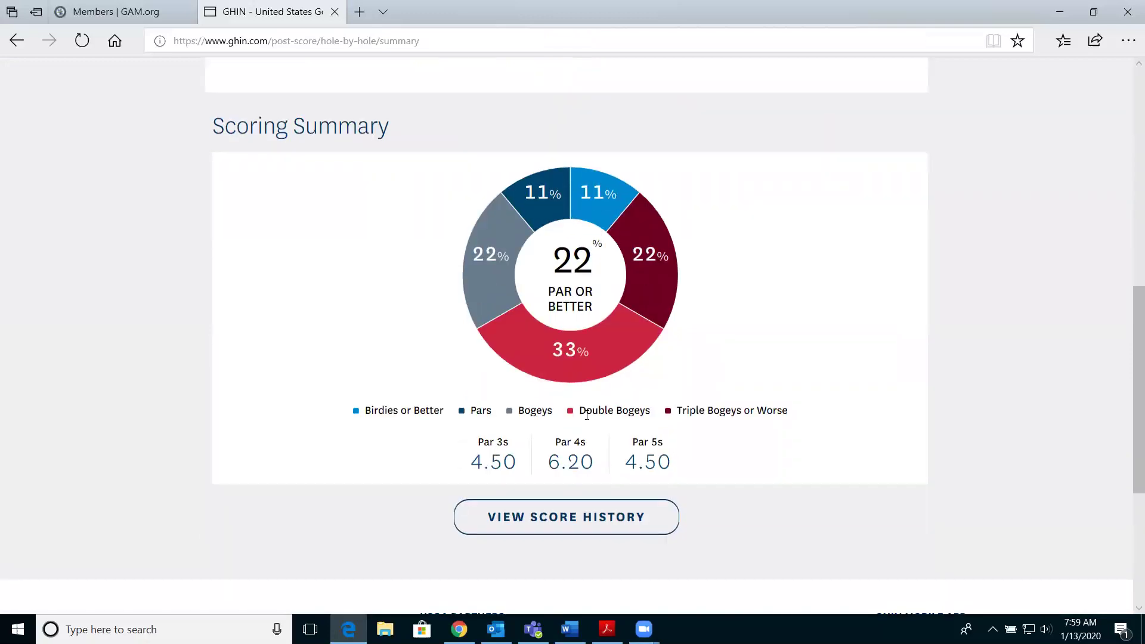
scroll(779, 386, "up", 10)
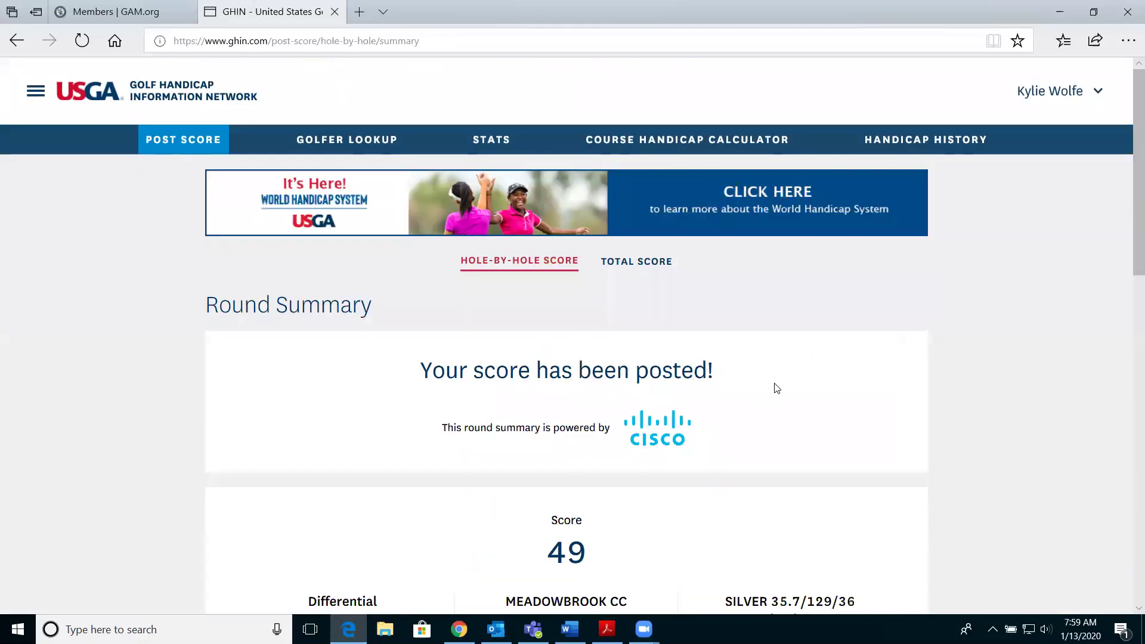
left_click(173, 143)
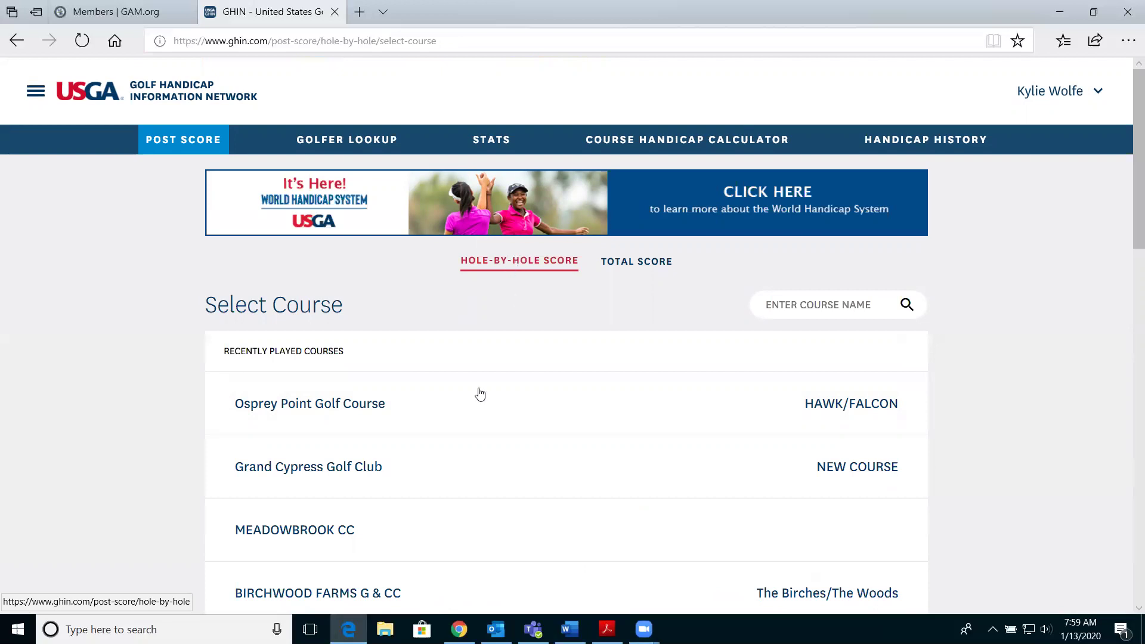
- Choose Grand Cypress Golf Club, 9 holes and WOMEN (Back) tees for the new round
scroll(480, 454, "down", 1)
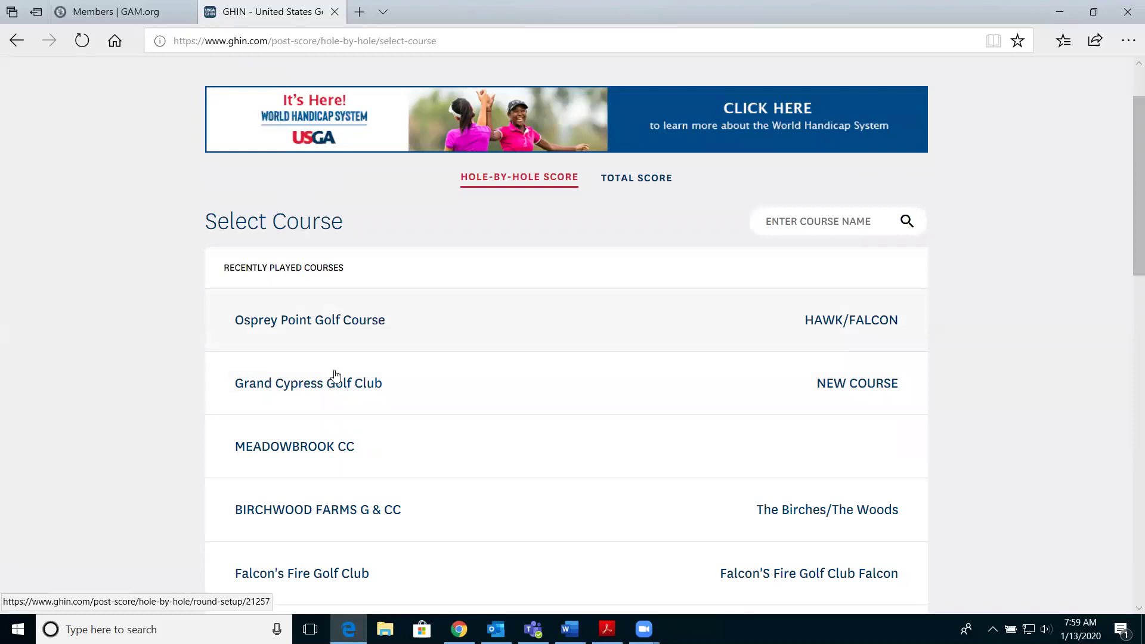
left_click(338, 388)
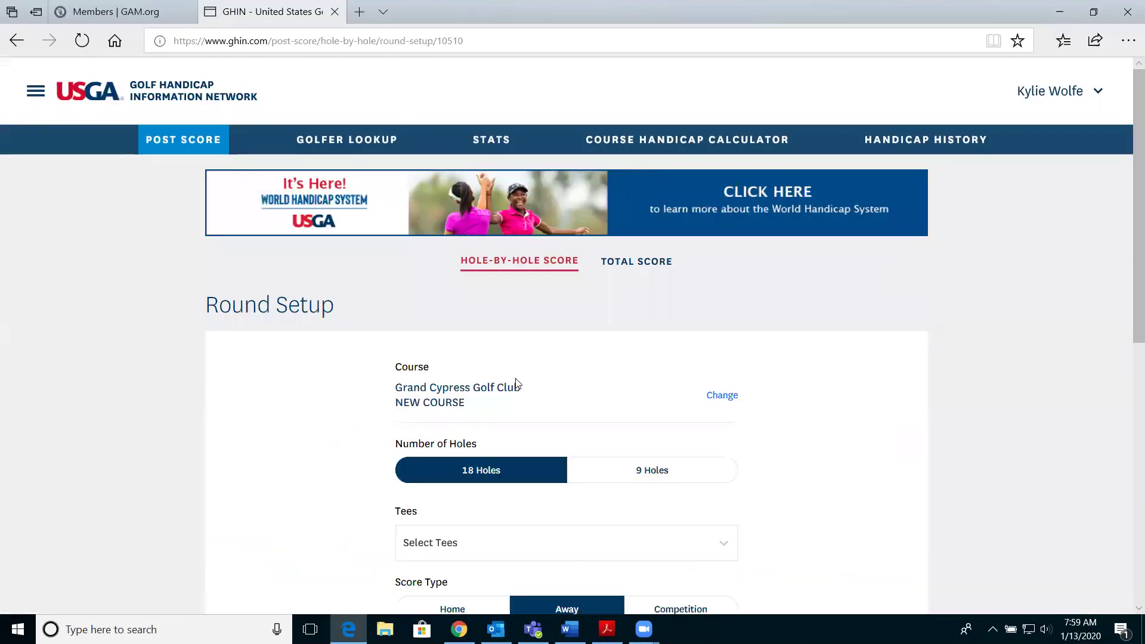
scroll(520, 397, "down", 1)
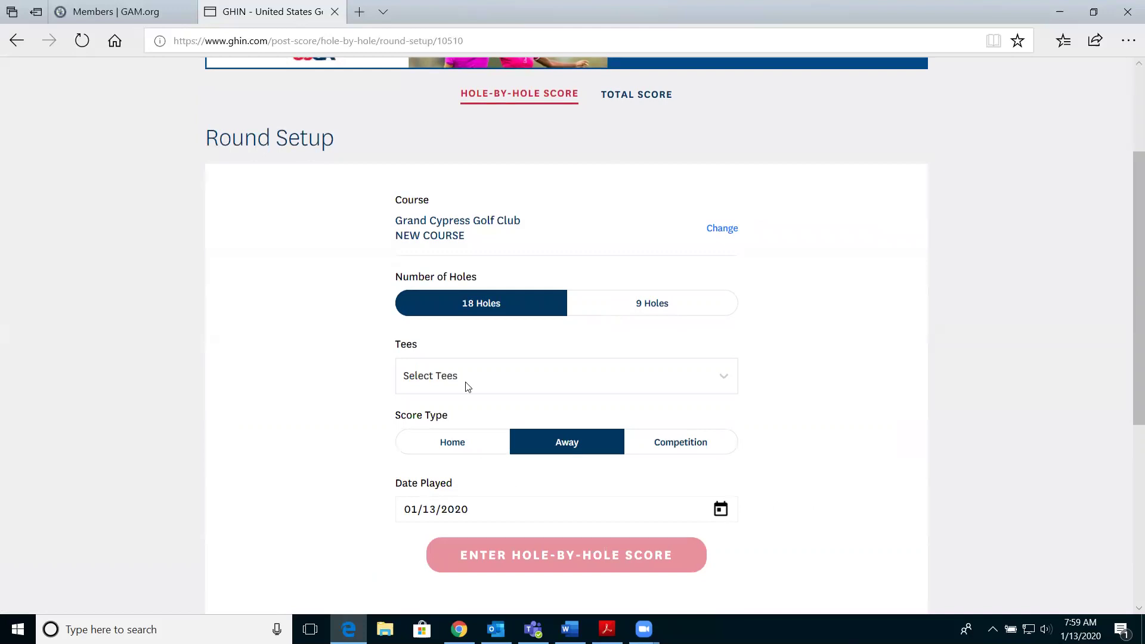
left_click(687, 303)
left_click(514, 387)
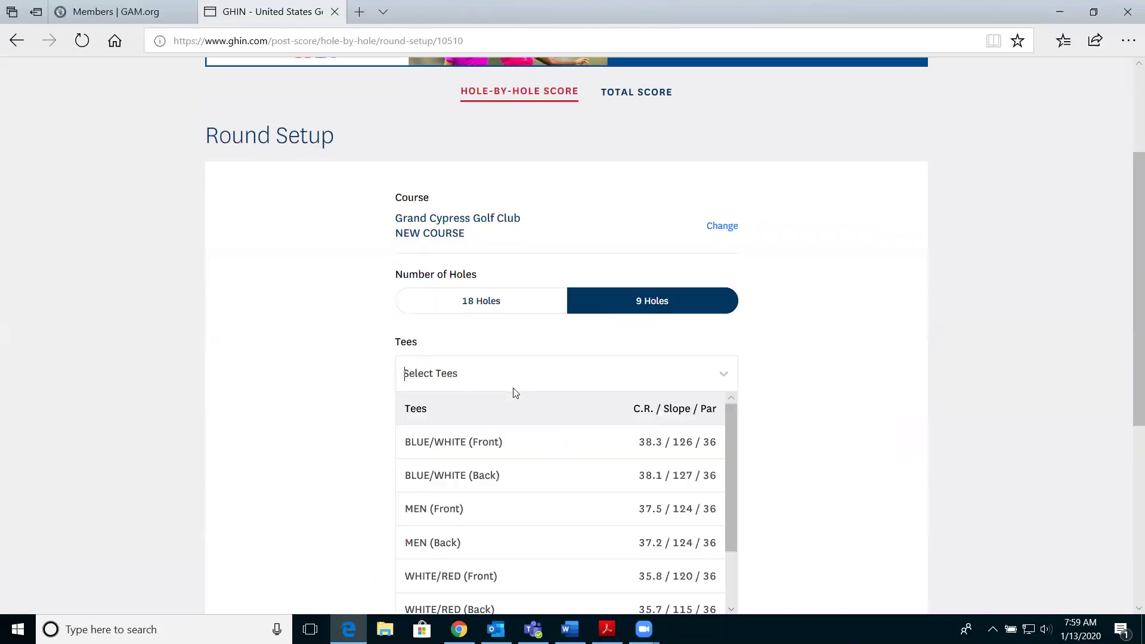
scroll(454, 558, "down", 1)
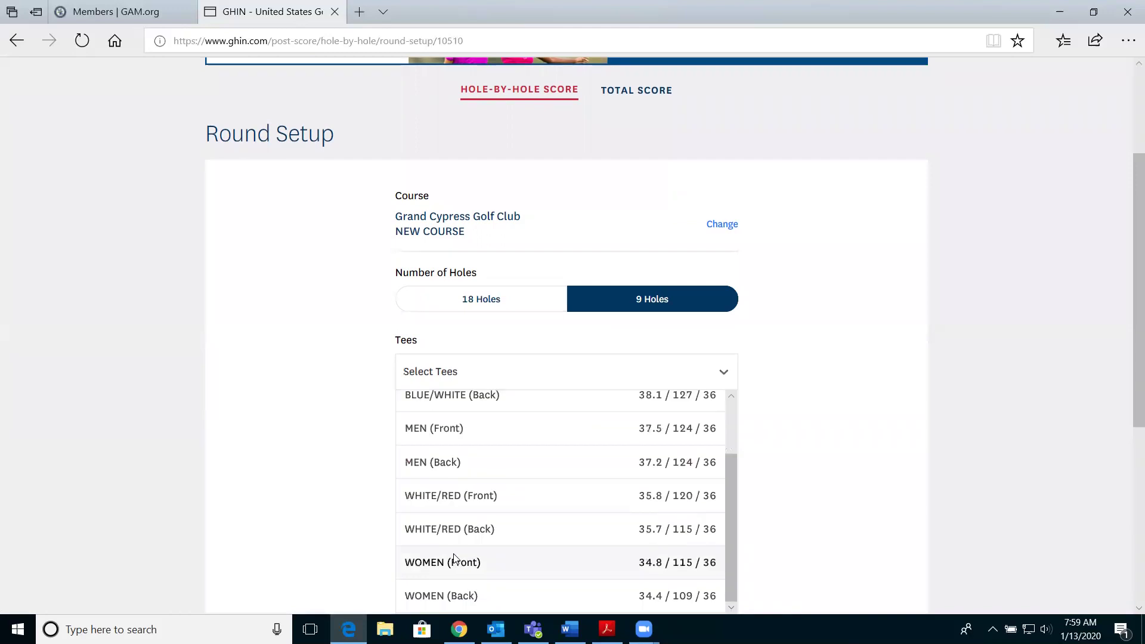
left_click(458, 593)
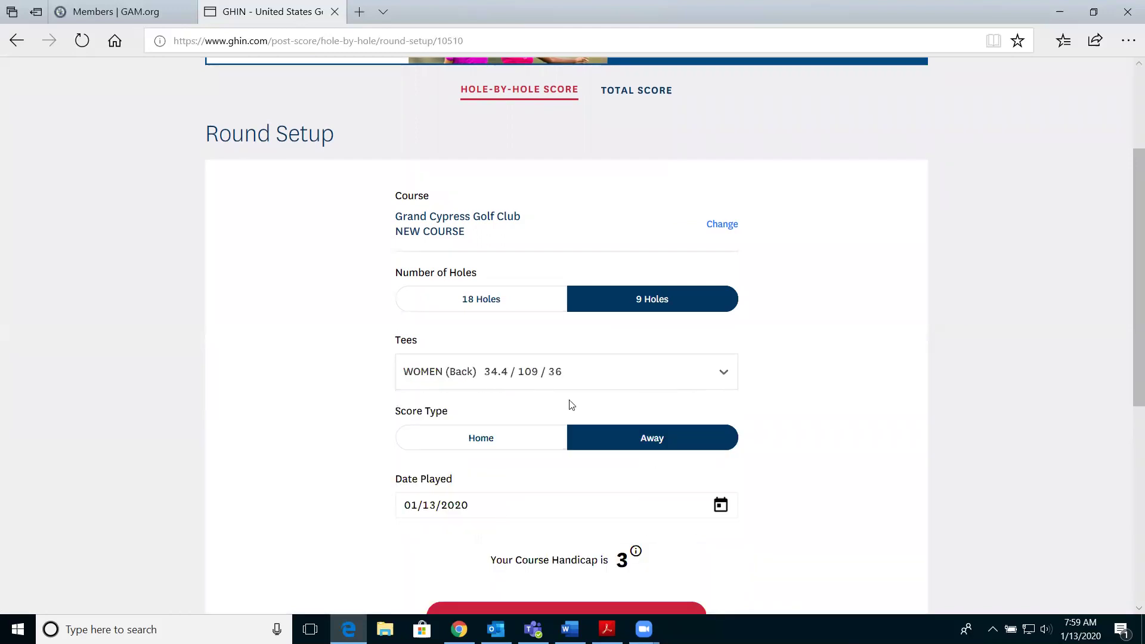
scroll(567, 404, "down", 1)
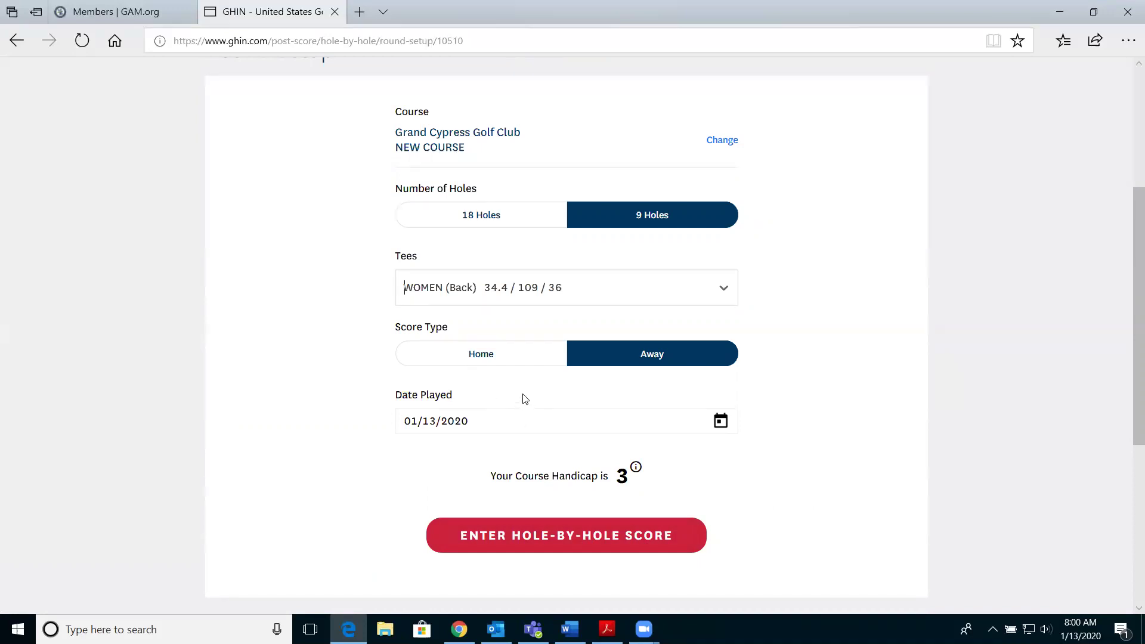
- Start hole-by-hole entry with advanced stats turned on
left_click(544, 539)
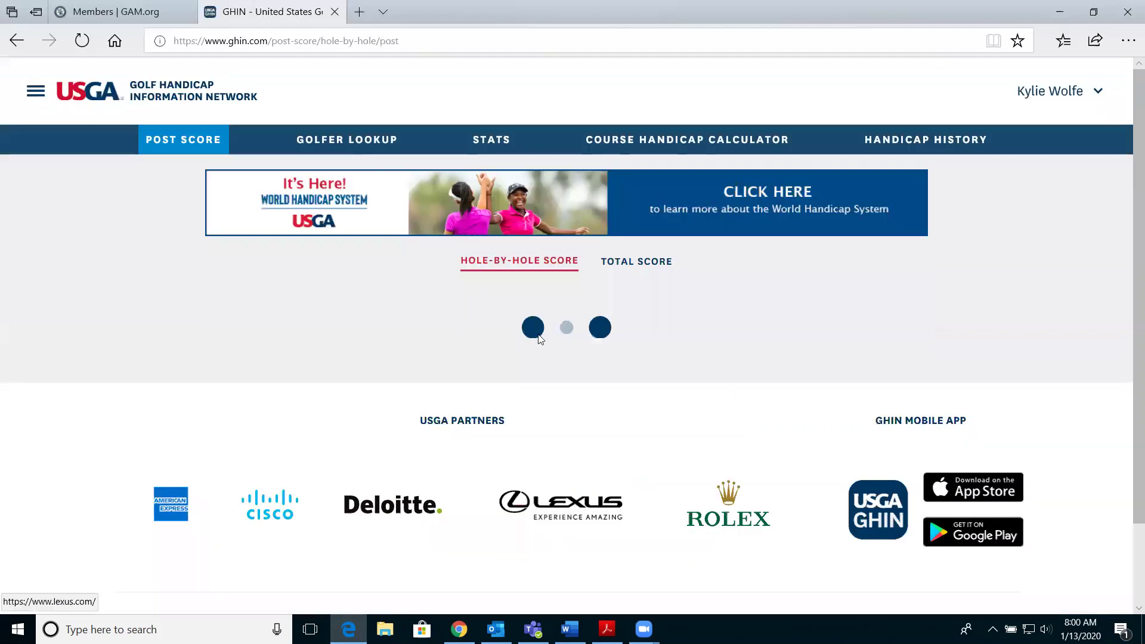
scroll(477, 366, "down", 3)
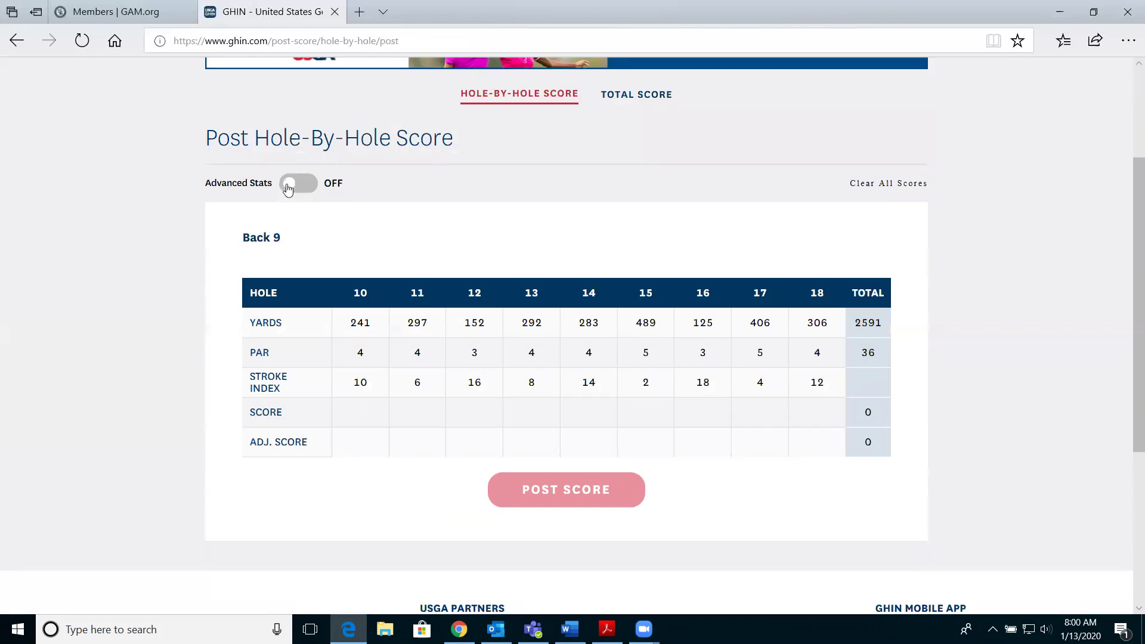
left_click(288, 189)
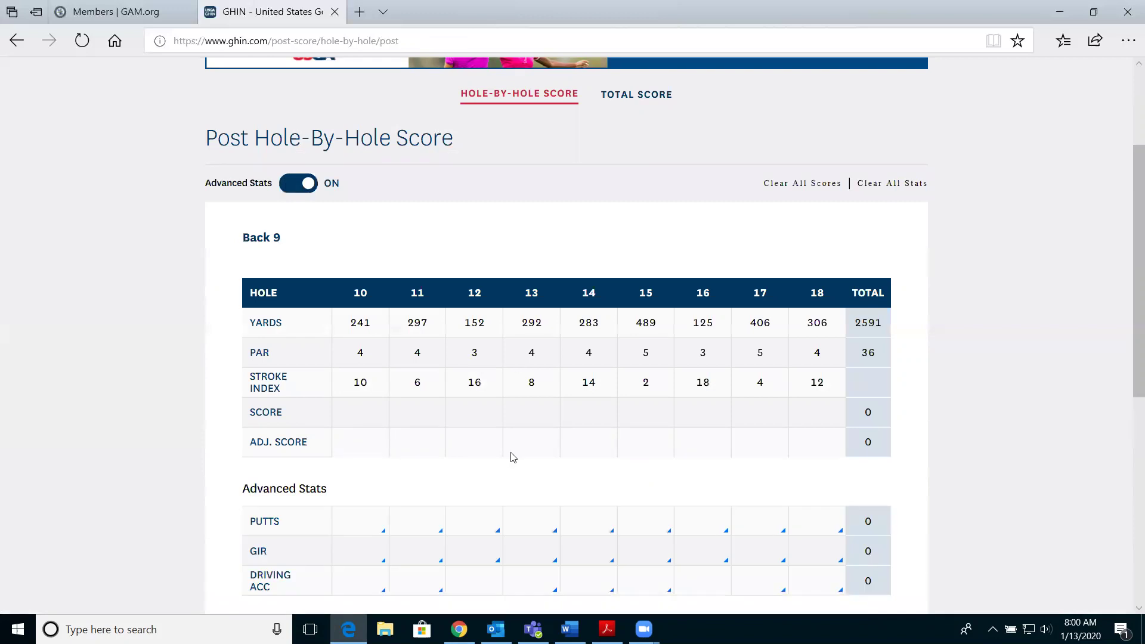
scroll(511, 457, "down", 2)
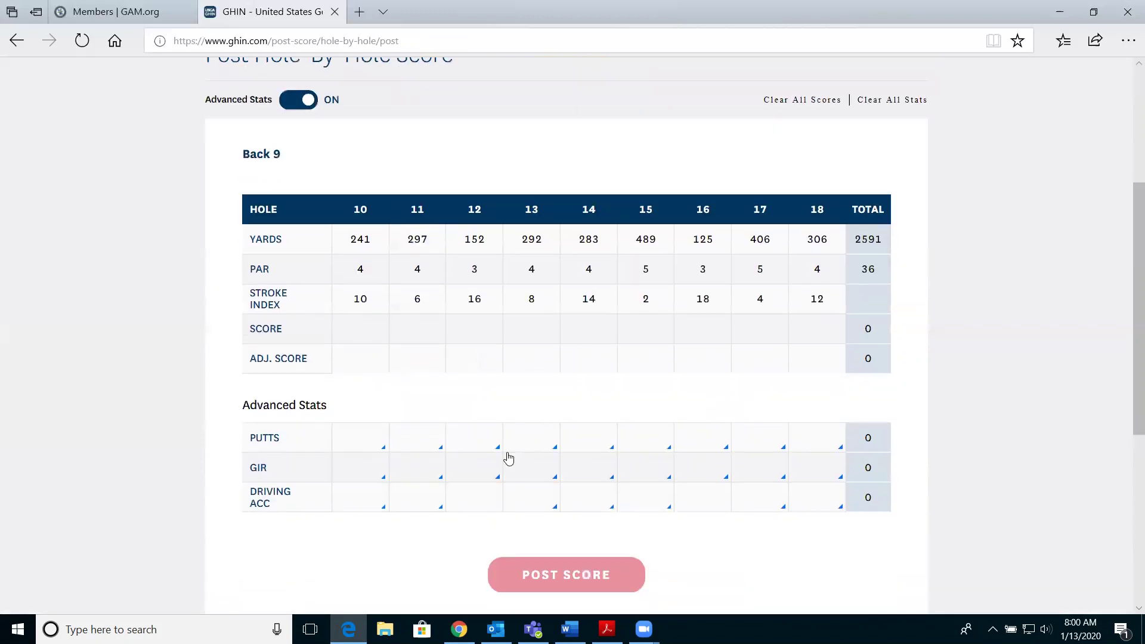
- Enter scores 4, 6, 4, 5, 6, 5, 4, 6, 5 for holes 10–18, totalling 45
left_click(354, 330)
type("4 6 4 ")
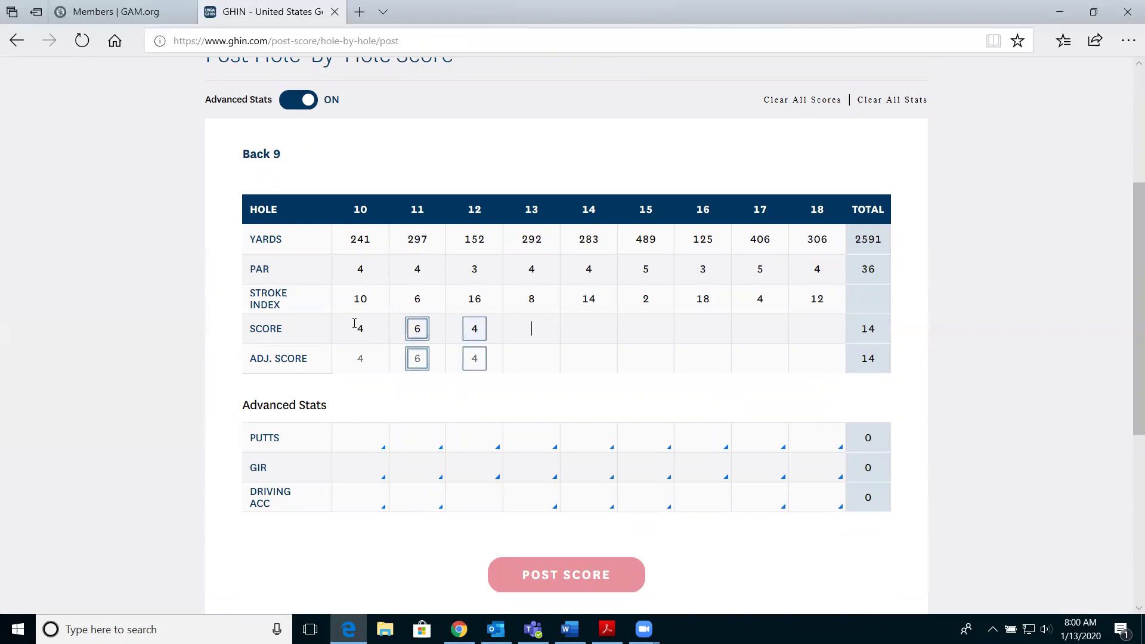
type("5 6 5")
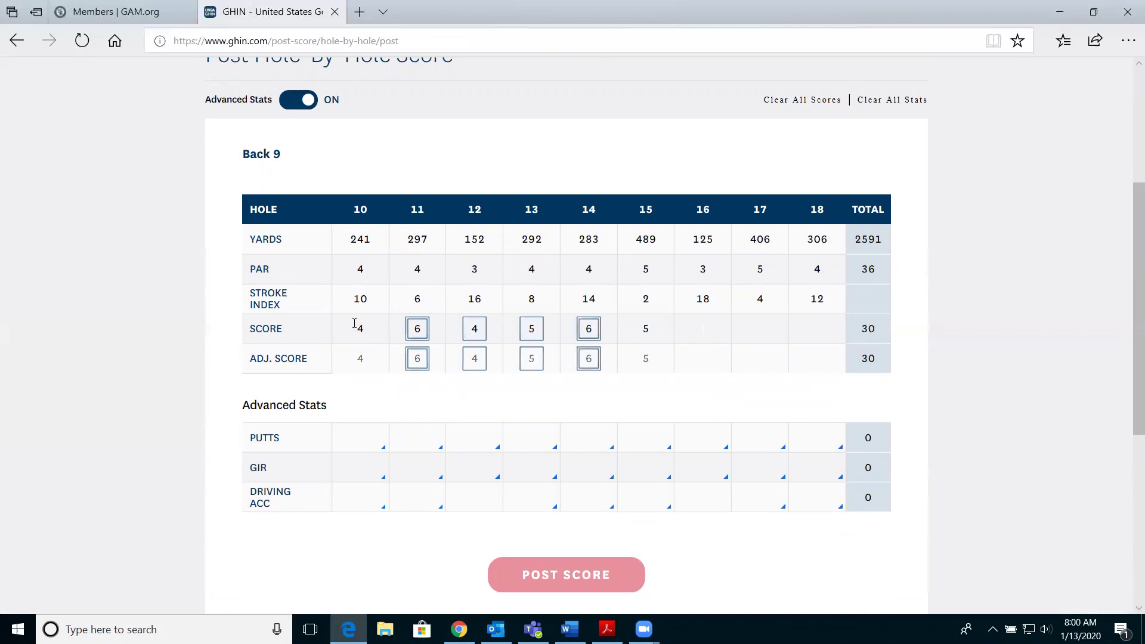
type(" 4 6 ")
type("5")
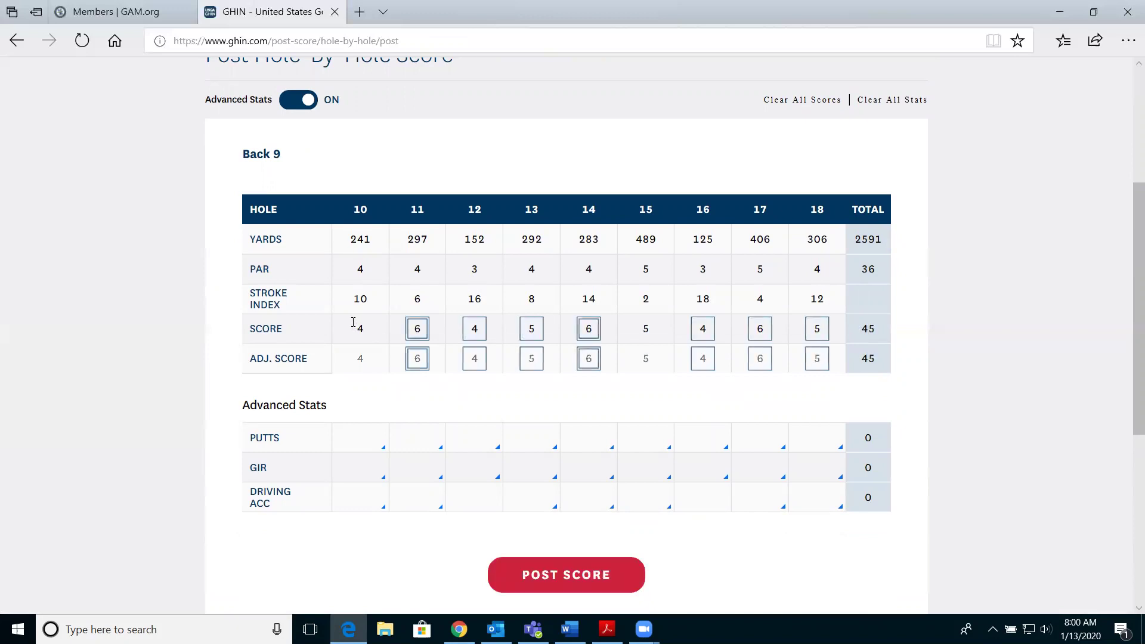
scroll(439, 424, "down", 1)
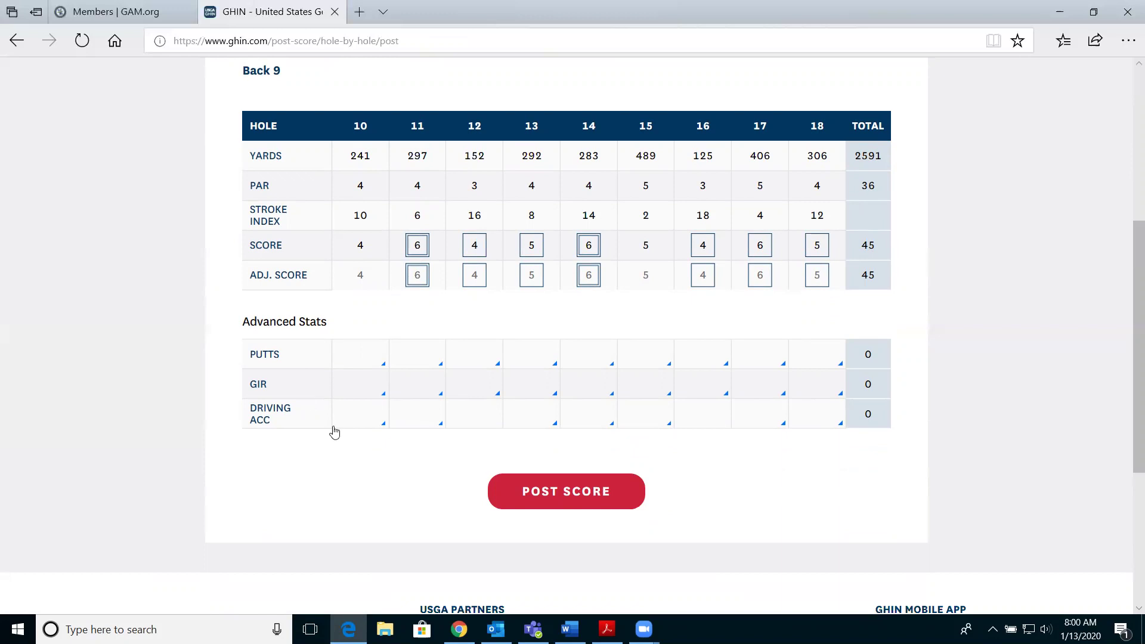
- Set putts for holes 10–14 to 2, 2, 1, 2, 1
left_click(372, 365)
left_click(356, 445)
left_click(440, 360)
left_click(422, 441)
left_click(477, 362)
left_click(479, 413)
left_click(546, 364)
left_click(533, 446)
left_click(588, 358)
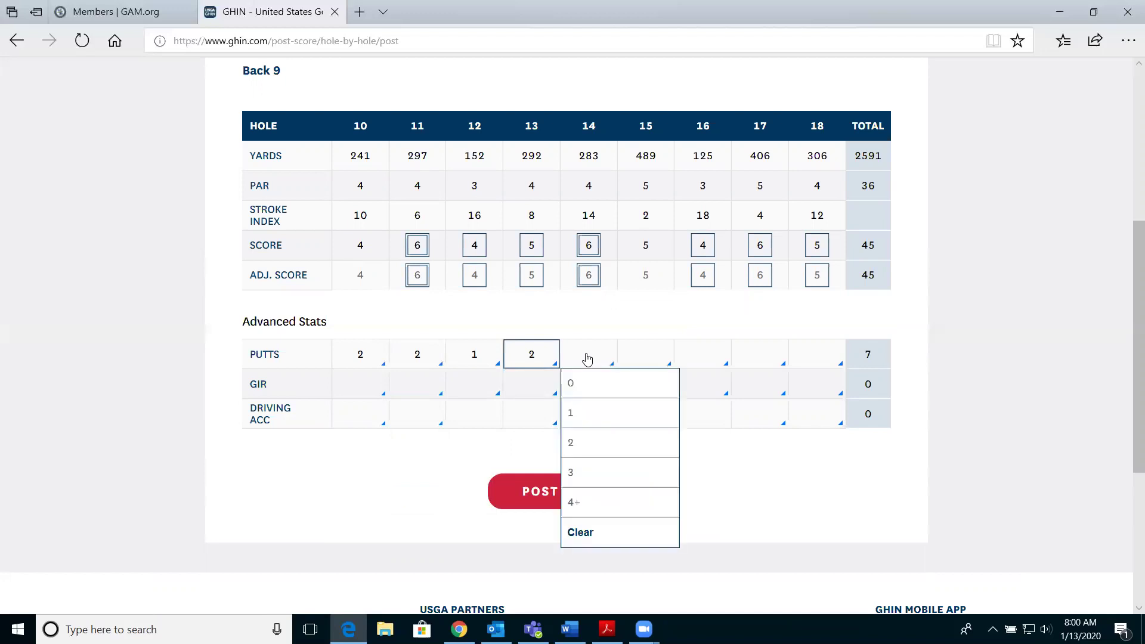
left_click(584, 420)
- Set putts for holes 15–18 to 3, 2, 2, 1, totalling 16
left_click(656, 362)
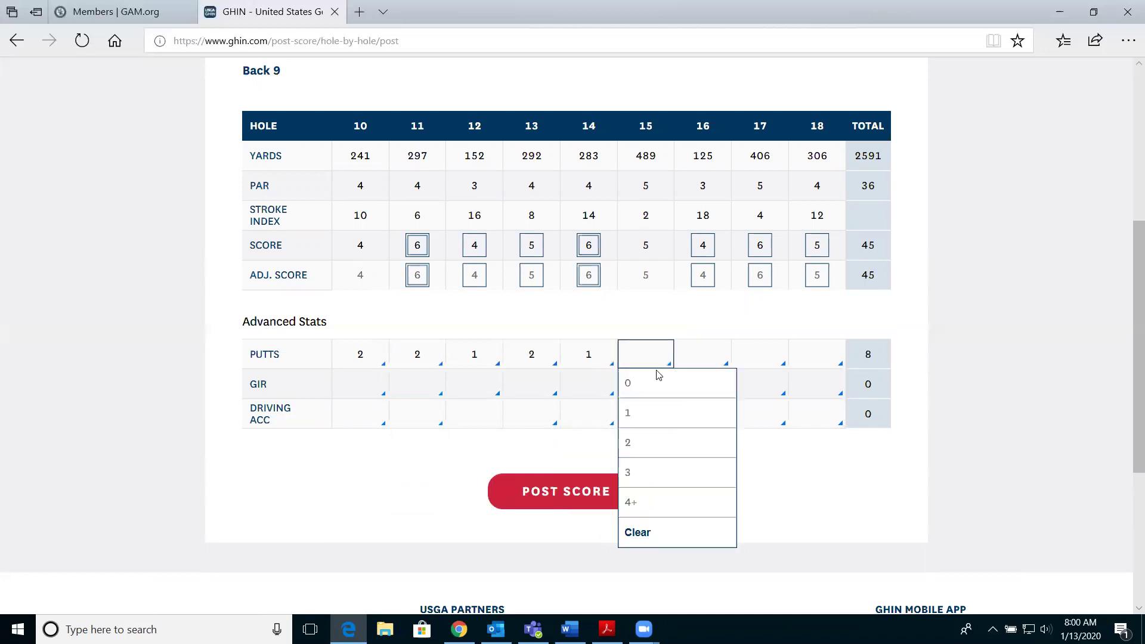
left_click(649, 475)
left_click(706, 361)
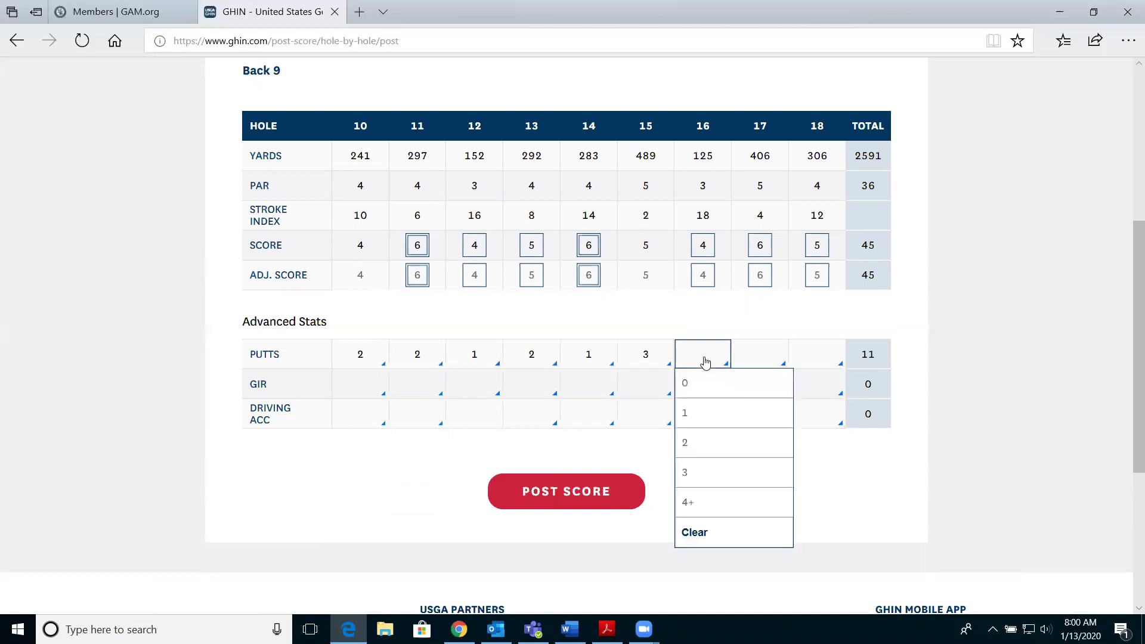
left_click(710, 447)
left_click(755, 355)
left_click(755, 442)
left_click(822, 355)
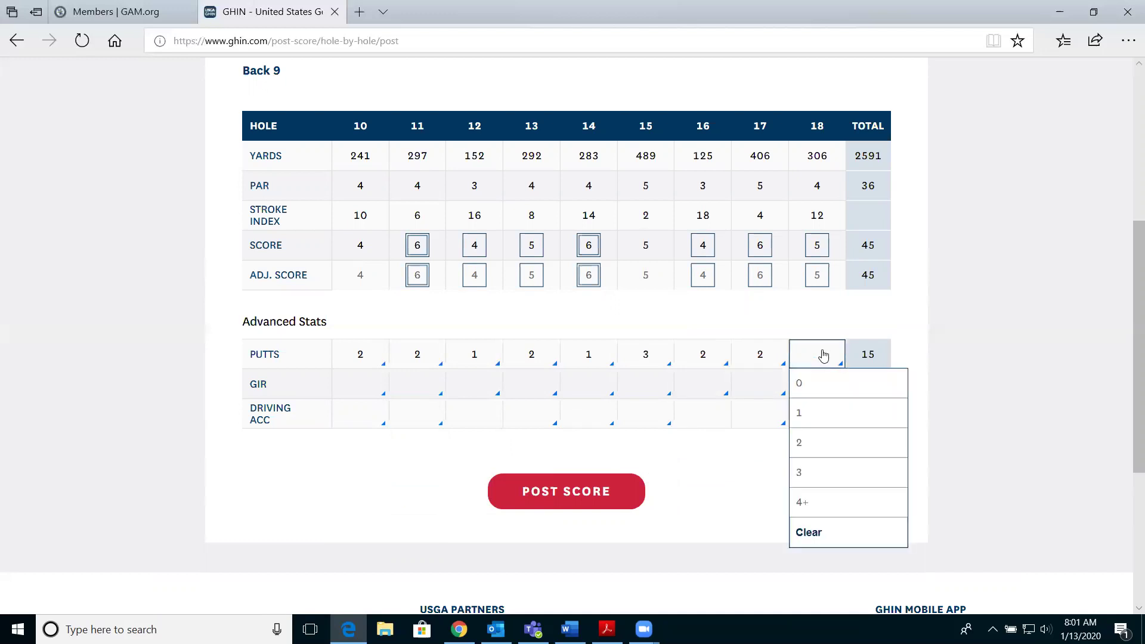
left_click(809, 419)
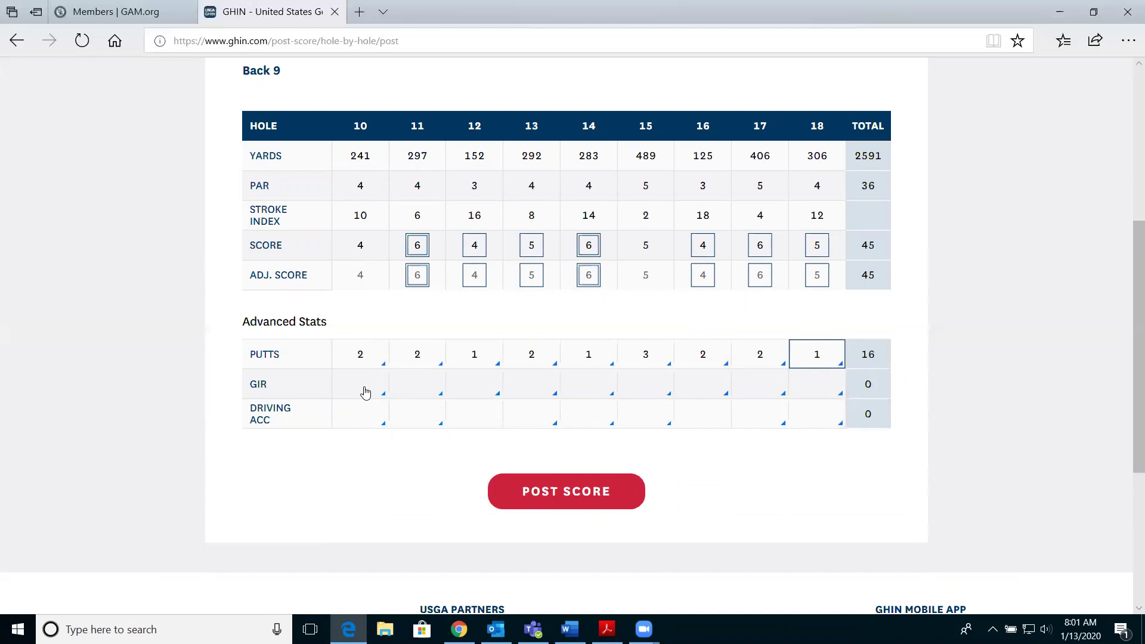
- Mark GIR for holes 10–14 as Yes, Yes, No, Yes, No
left_click(366, 393)
left_click(362, 416)
left_click(429, 391)
left_click(429, 417)
left_click(485, 396)
left_click(486, 441)
left_click(530, 395)
left_click(535, 416)
left_click(602, 389)
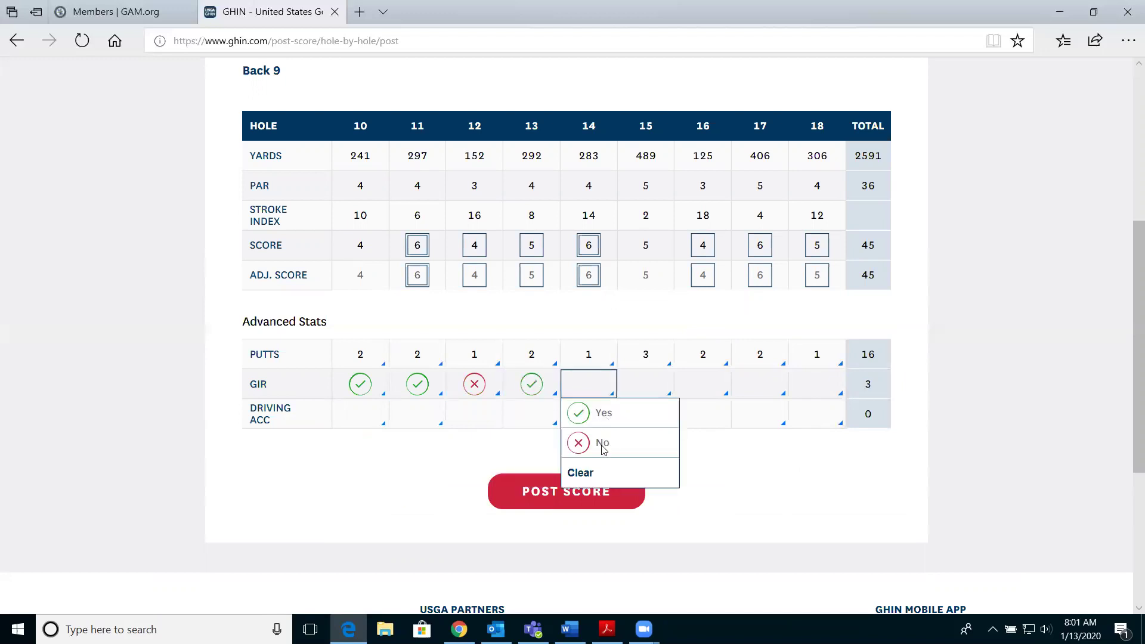
left_click(607, 443)
- Mark GIR for holes 15–18 as Yes, Yes, Yes, No
left_click(654, 387)
left_click(656, 417)
left_click(706, 384)
left_click(718, 418)
left_click(747, 385)
left_click(765, 419)
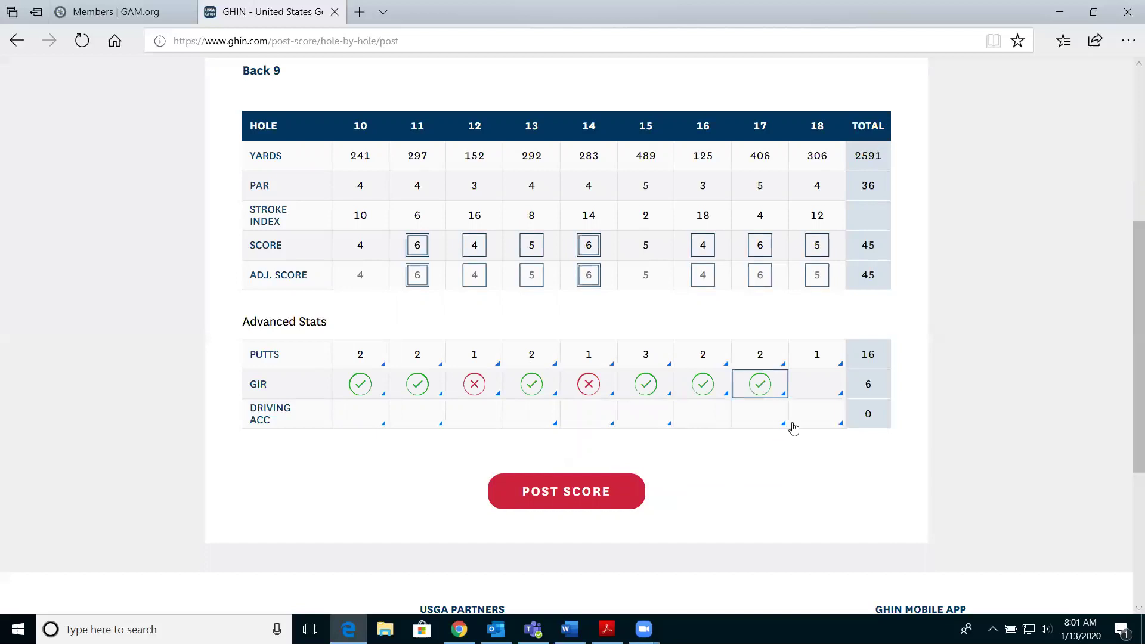
left_click(817, 398)
left_click(833, 448)
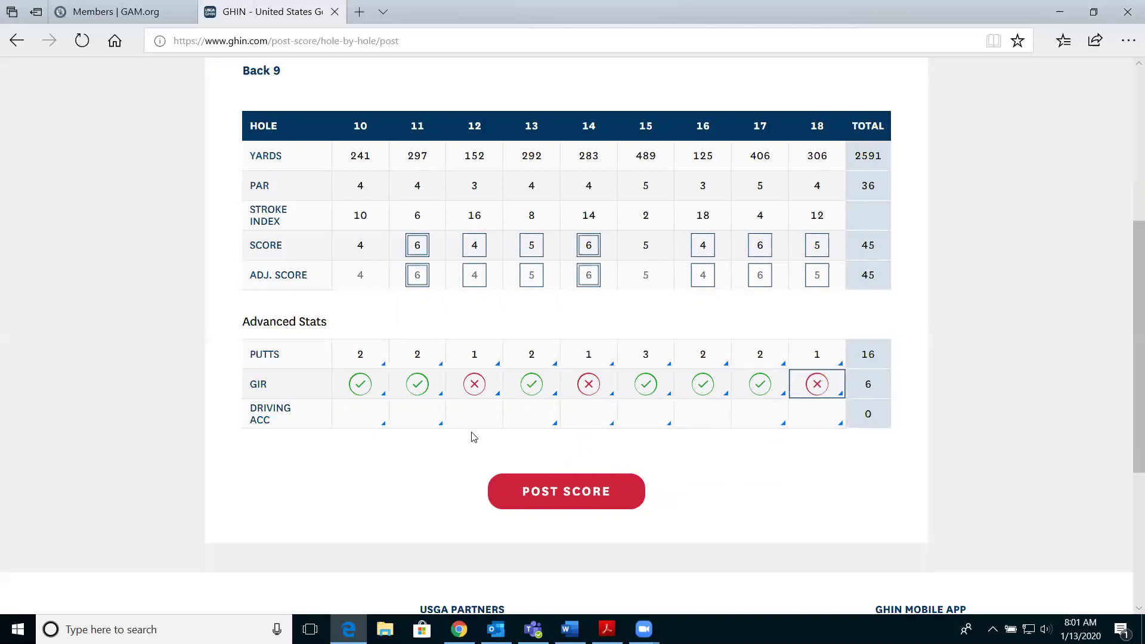
- Record driving accuracy: Fairway Hit on 10, Missed Left on 11, Fairway Hit on 13 and 14
left_click(369, 421)
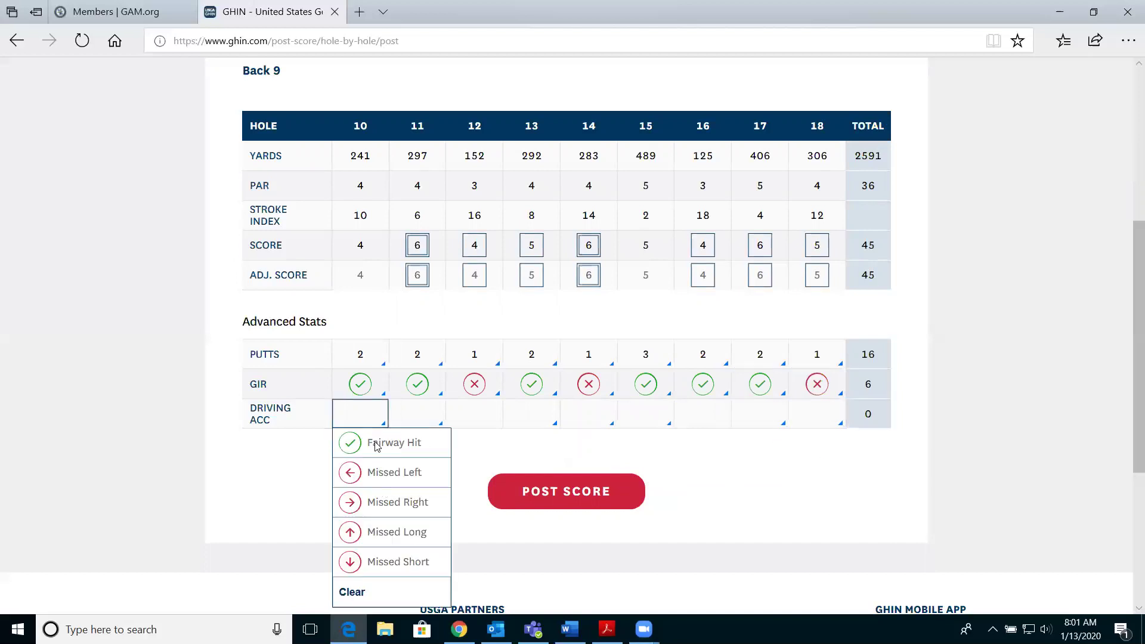
left_click(376, 445)
left_click(412, 424)
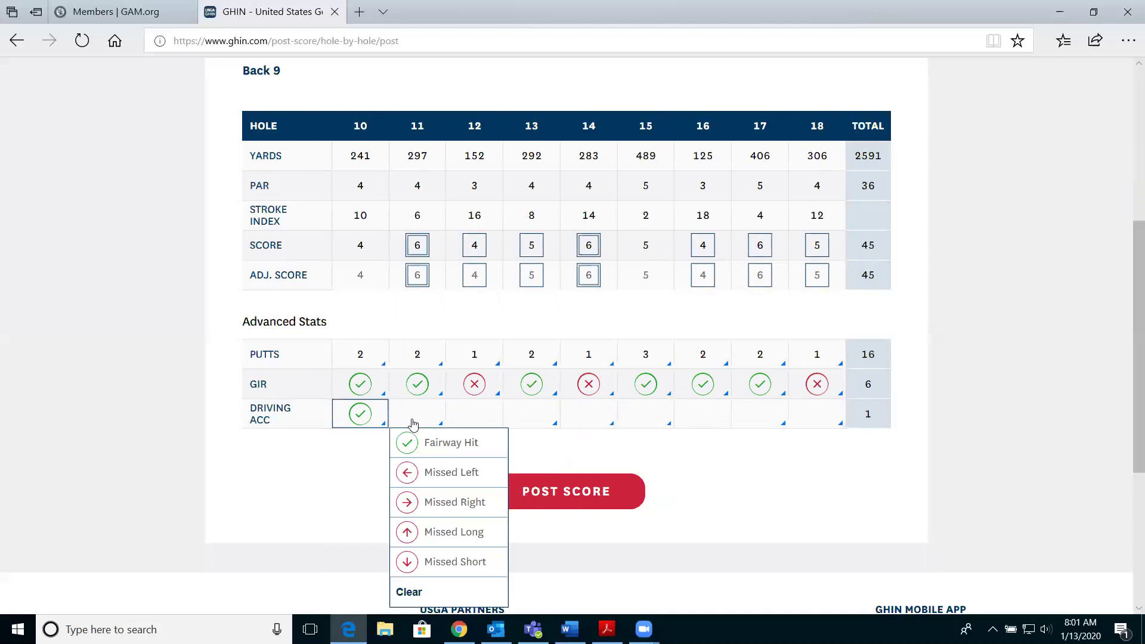
left_click(438, 477)
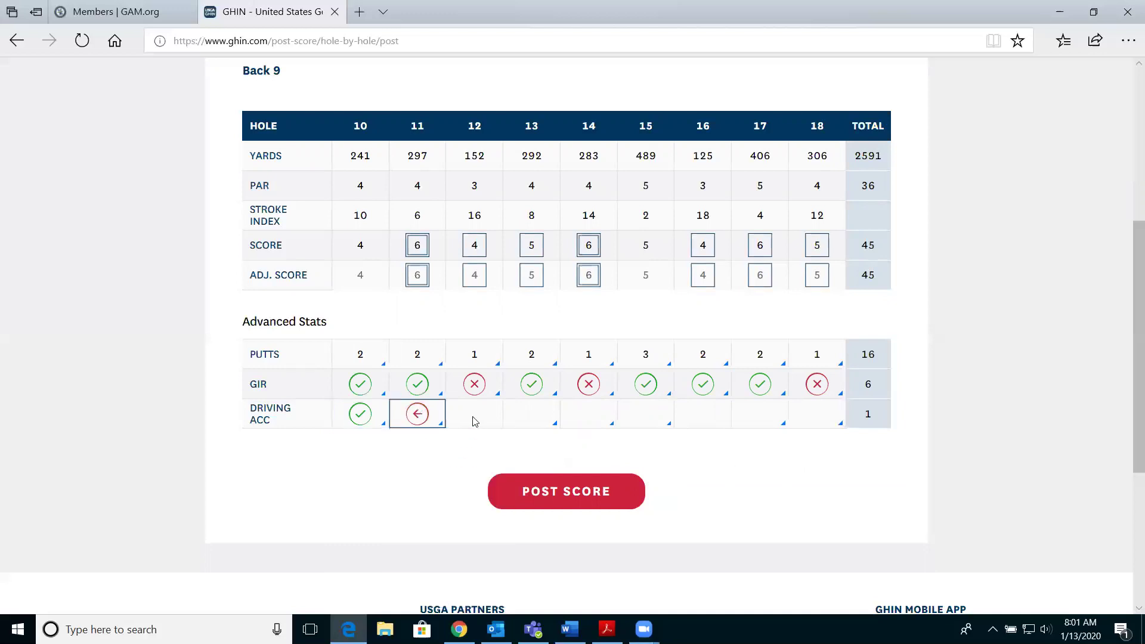
left_click(556, 427)
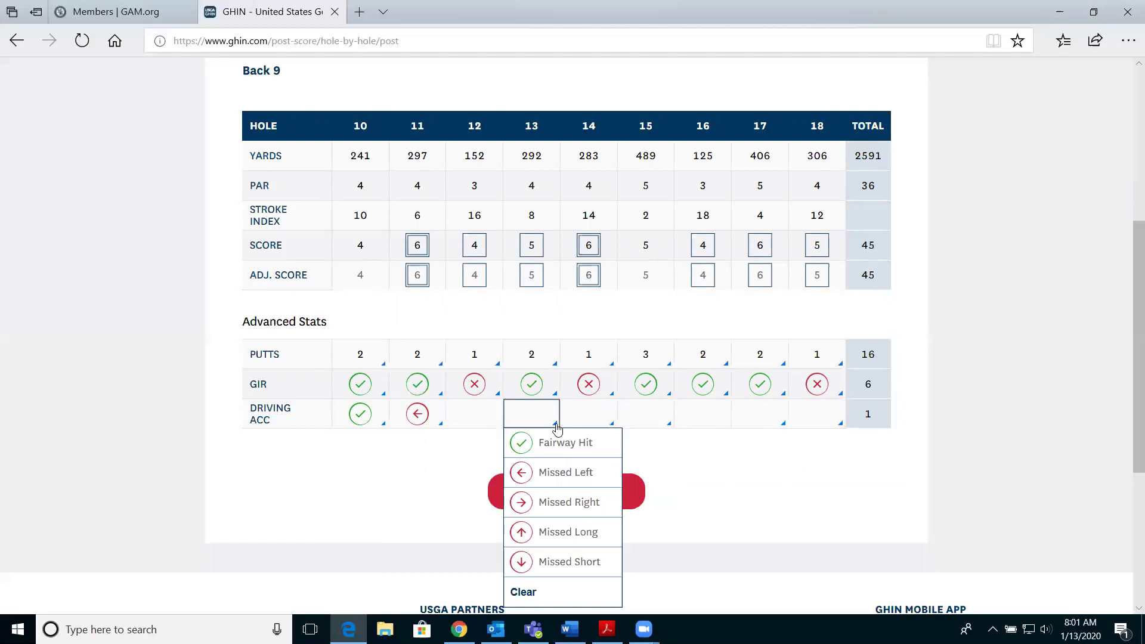
left_click(555, 449)
left_click(600, 424)
left_click(609, 443)
- Record Missed Right drives on holes 15, 17 and 18, then submit the round
left_click(660, 425)
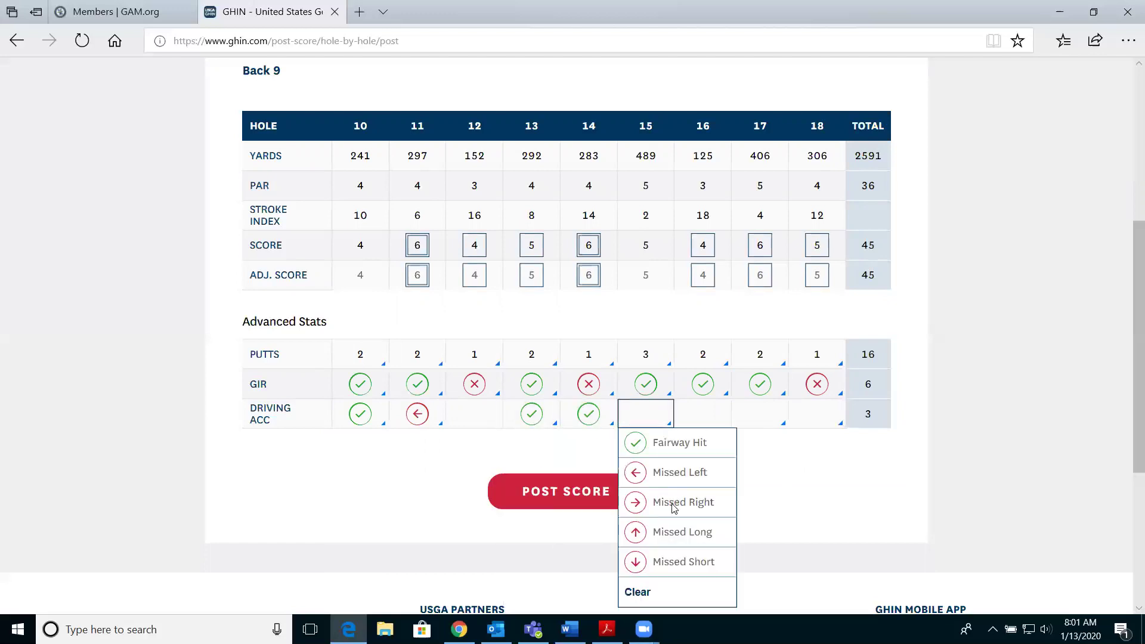
left_click(674, 508)
left_click(772, 416)
left_click(784, 505)
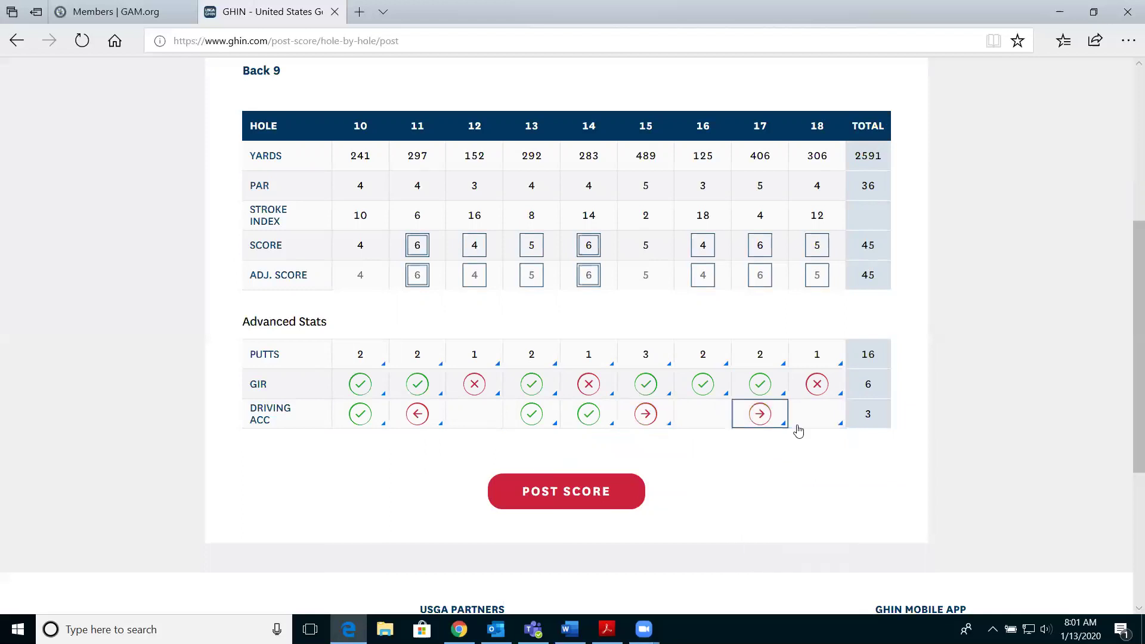
left_click(817, 417)
left_click(827, 503)
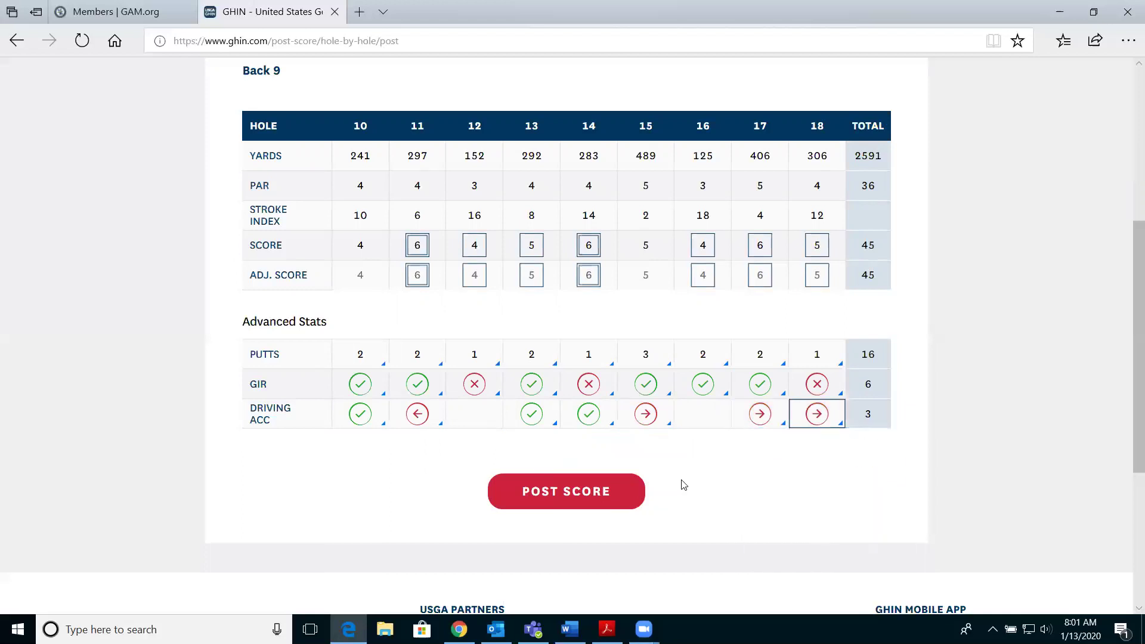
scroll(683, 484, "down", 2)
left_click(580, 408)
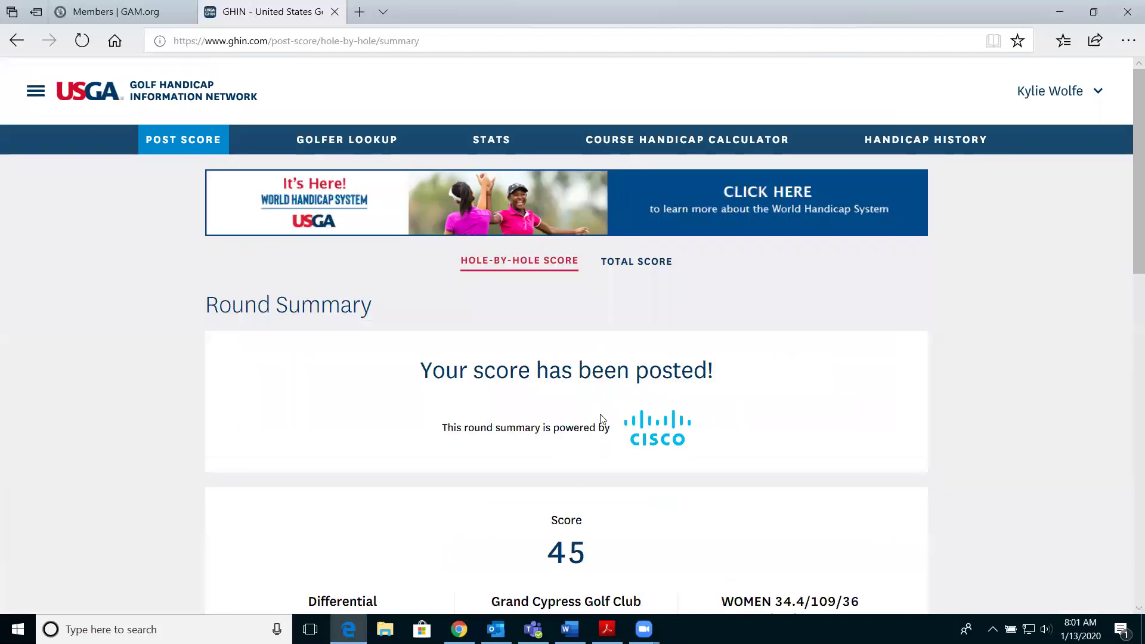
- Scroll through the Round Summary showing score 45, 16 putts, 67% GIR and 43% fairways
scroll(599, 414, "down", 3)
scroll(623, 395, "down", 6)
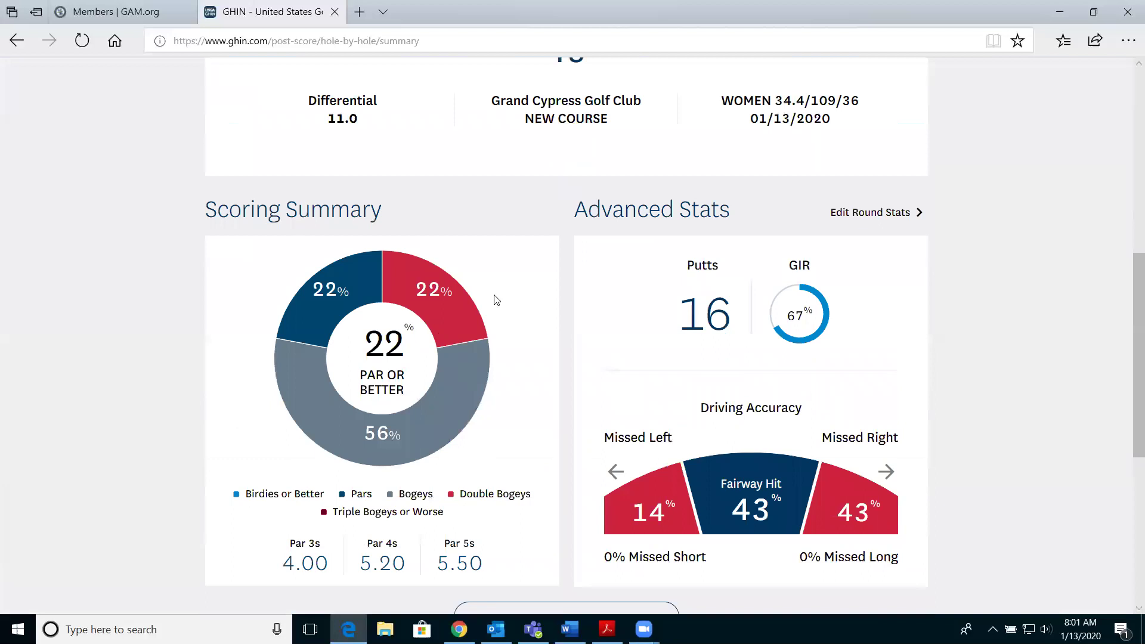
scroll(505, 328, "down", 1)
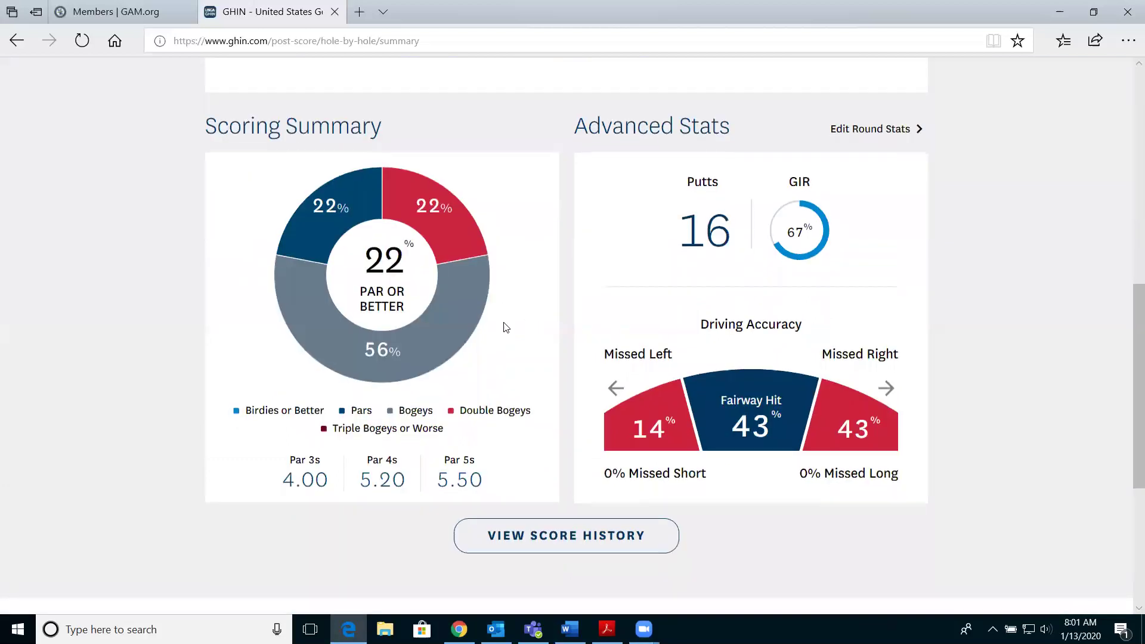
scroll(504, 326, "up", 5)
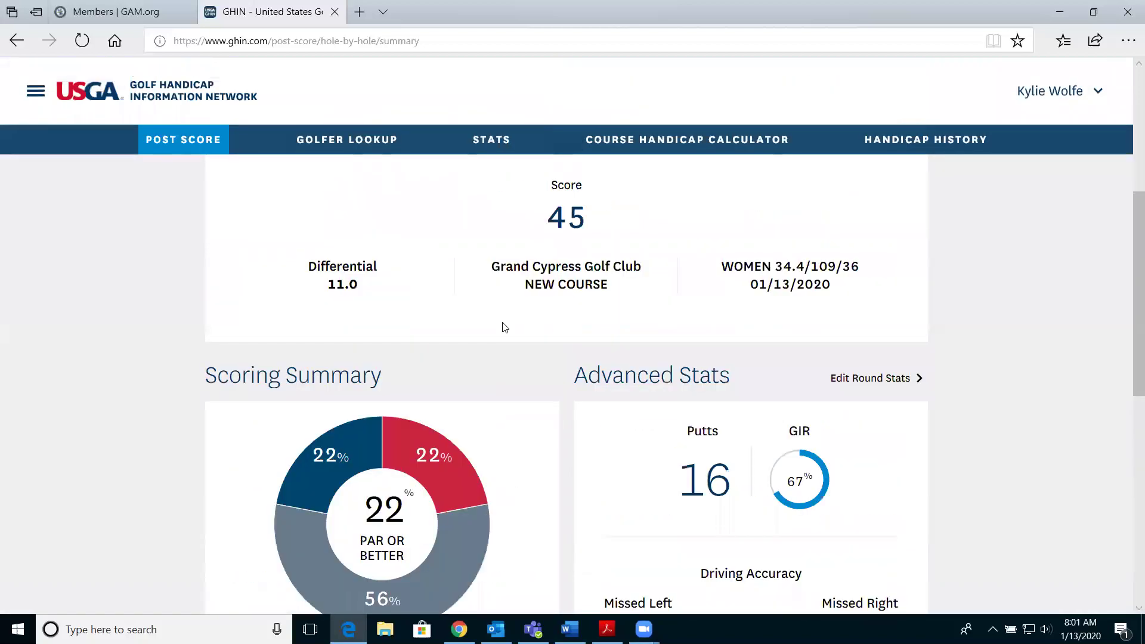
scroll(501, 372, "down", 3)
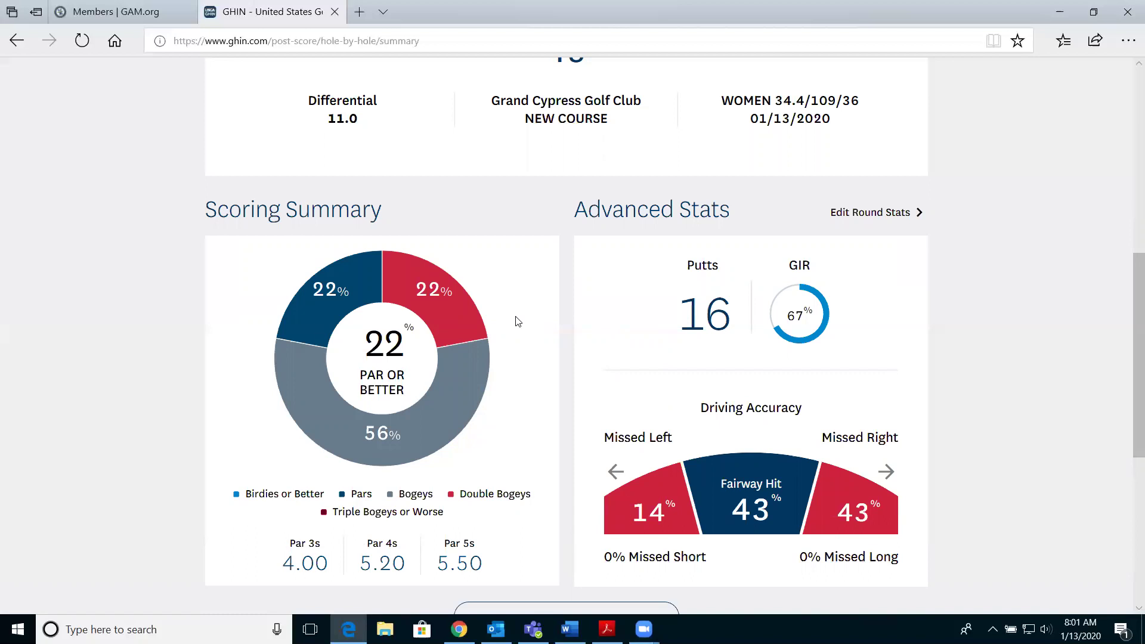
scroll(517, 321, "up", 6)
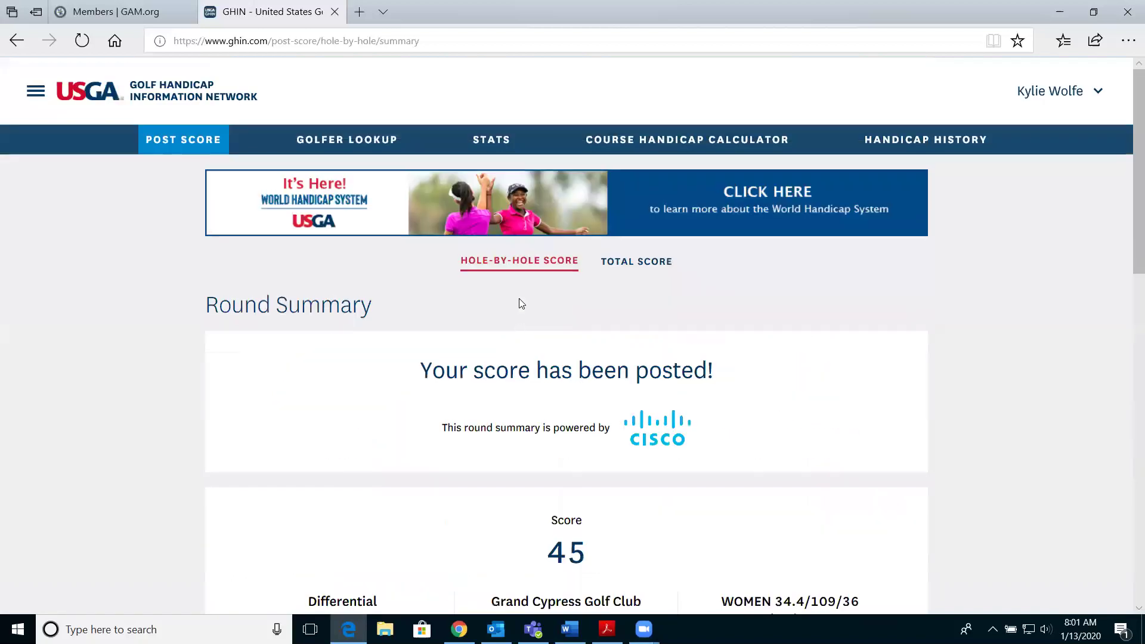